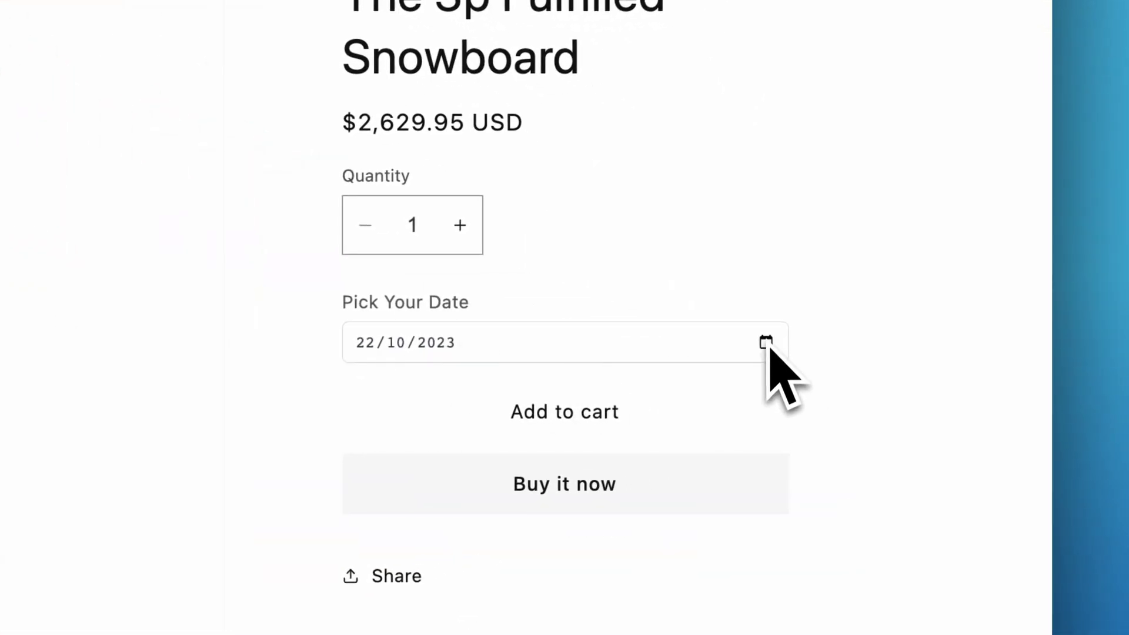
# - Pick 18/10/2023 in the snowboard's Pick Your Date field, then view the Live Product Options listing
pyautogui.click(766, 347)
pyautogui.click(463, 511)
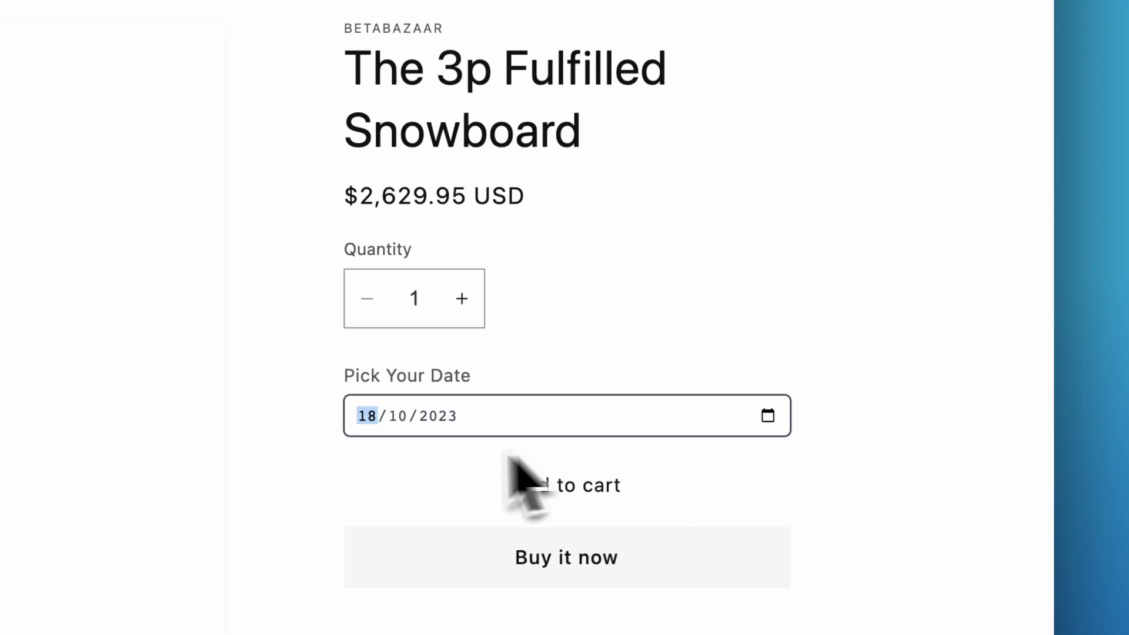
pyautogui.click(428, 415)
pyautogui.click(395, 417)
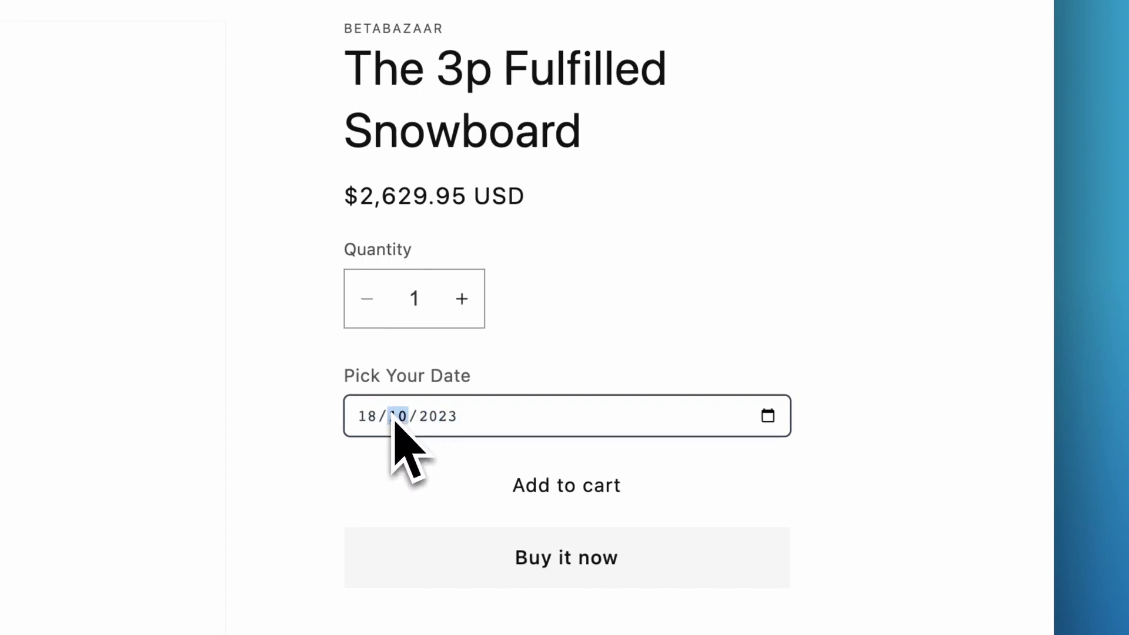
pyautogui.click(432, 417)
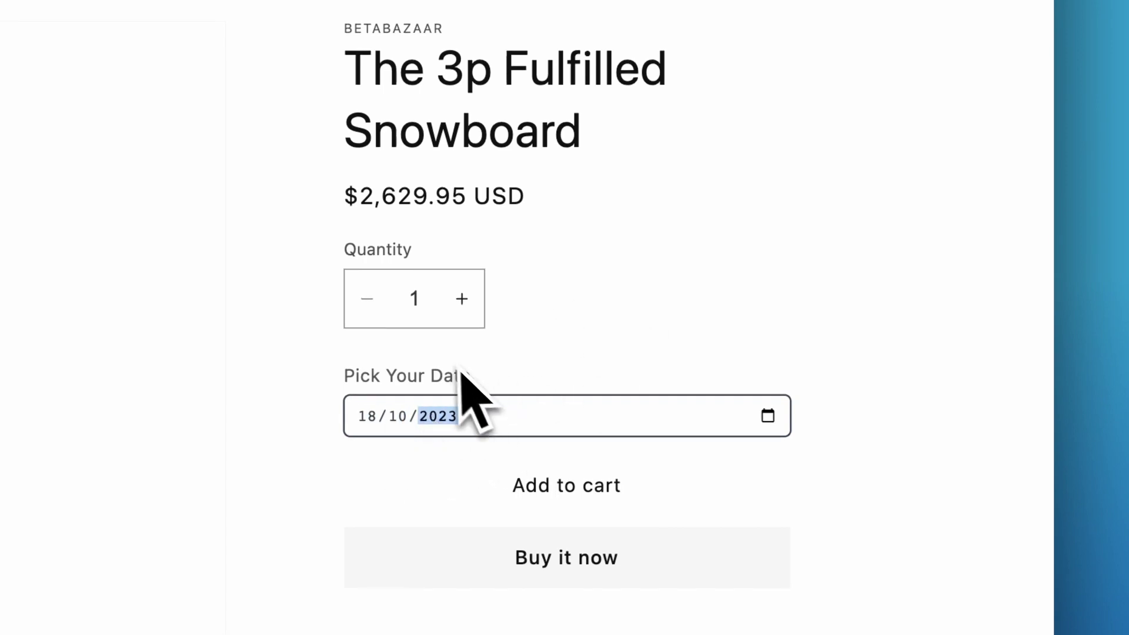
pyautogui.click(538, 373)
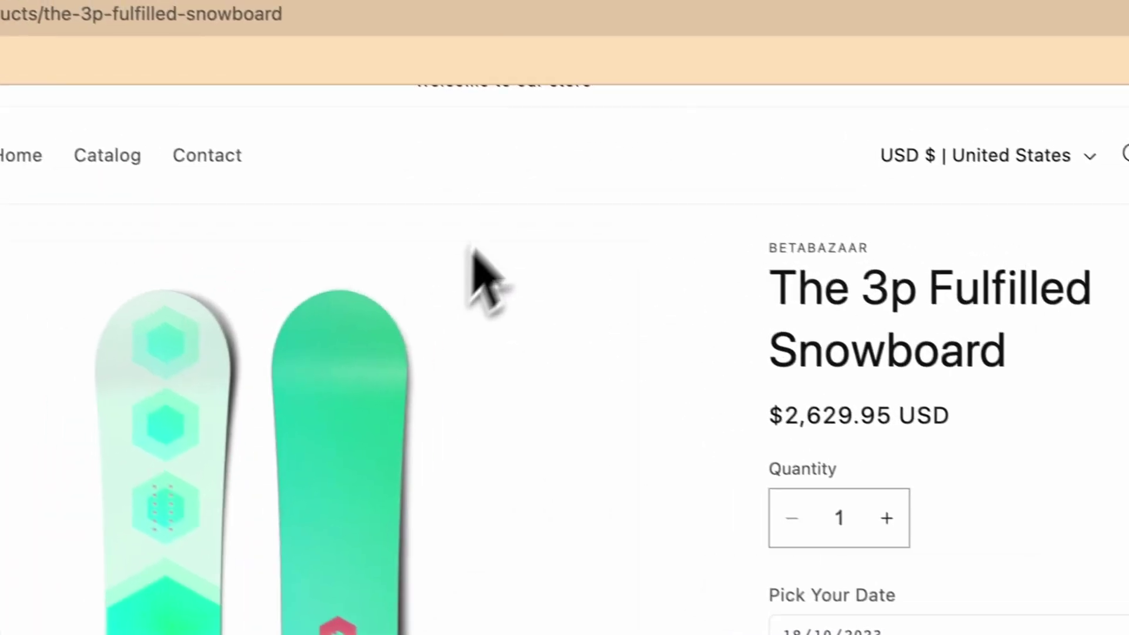
pyautogui.click(541, 70)
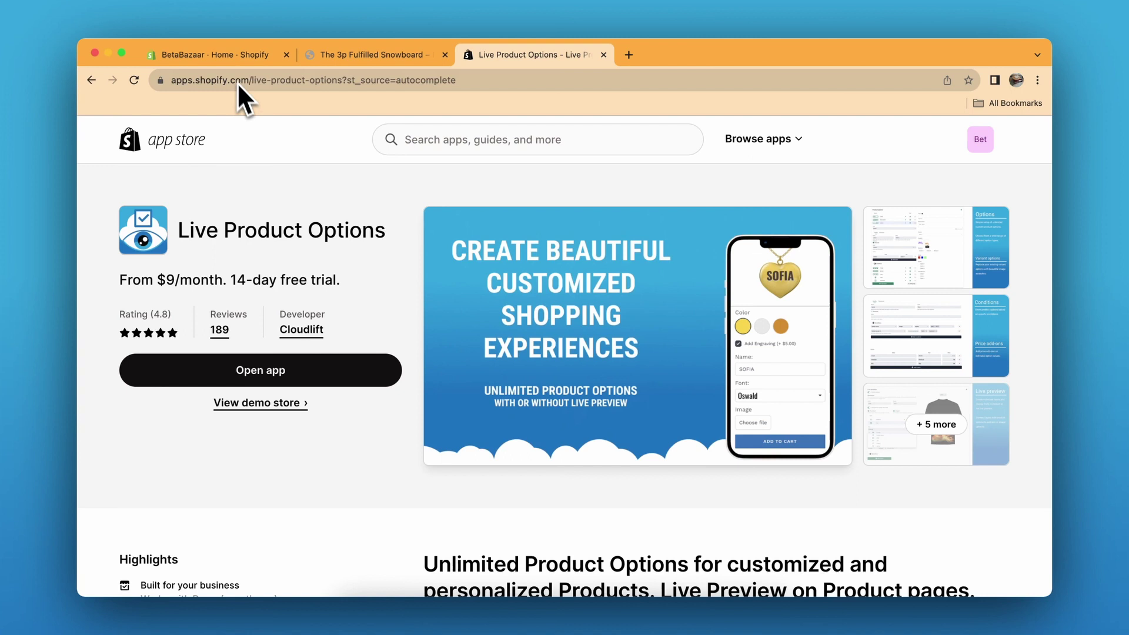
# - Open the Live Product Options app from the BetaBazaar admin's Apps list
pyautogui.click(230, 55)
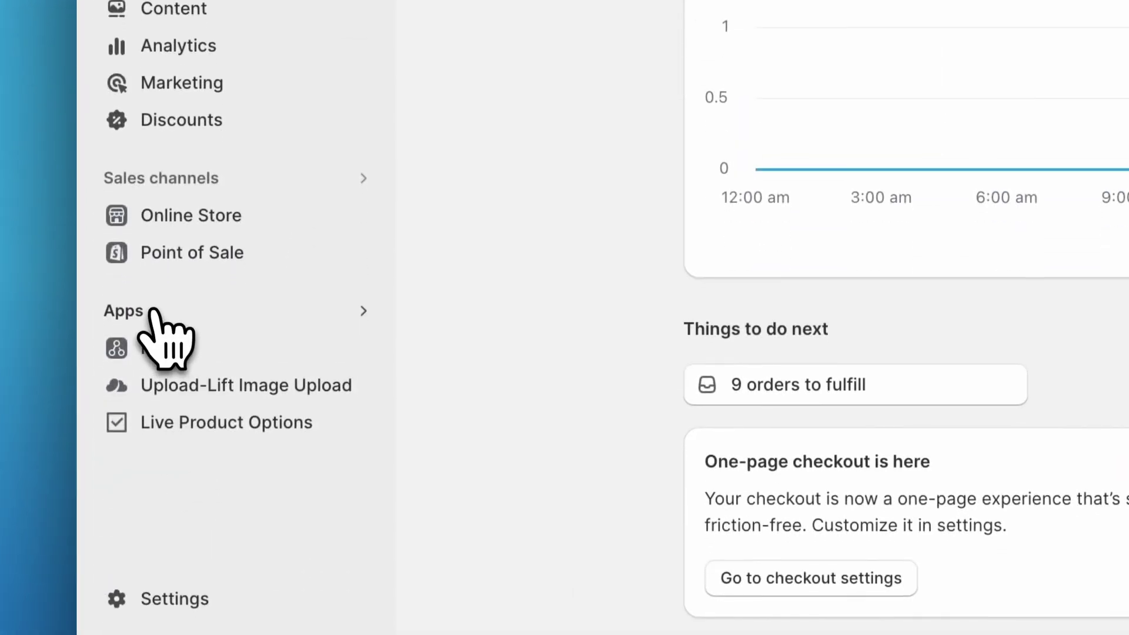
pyautogui.click(152, 550)
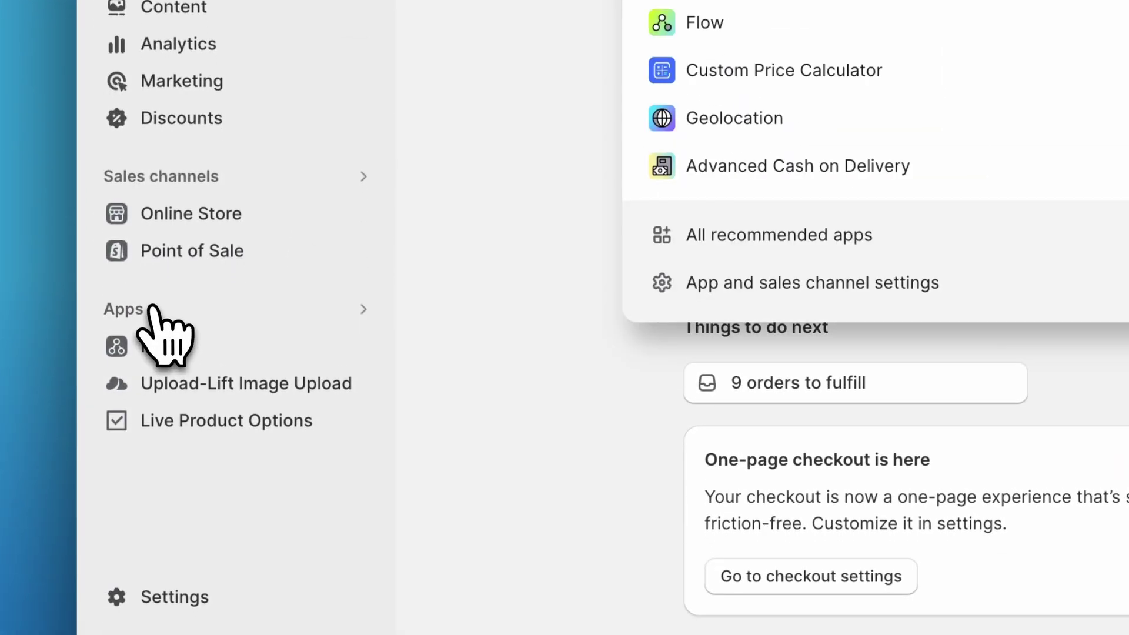
pyautogui.click(577, 130)
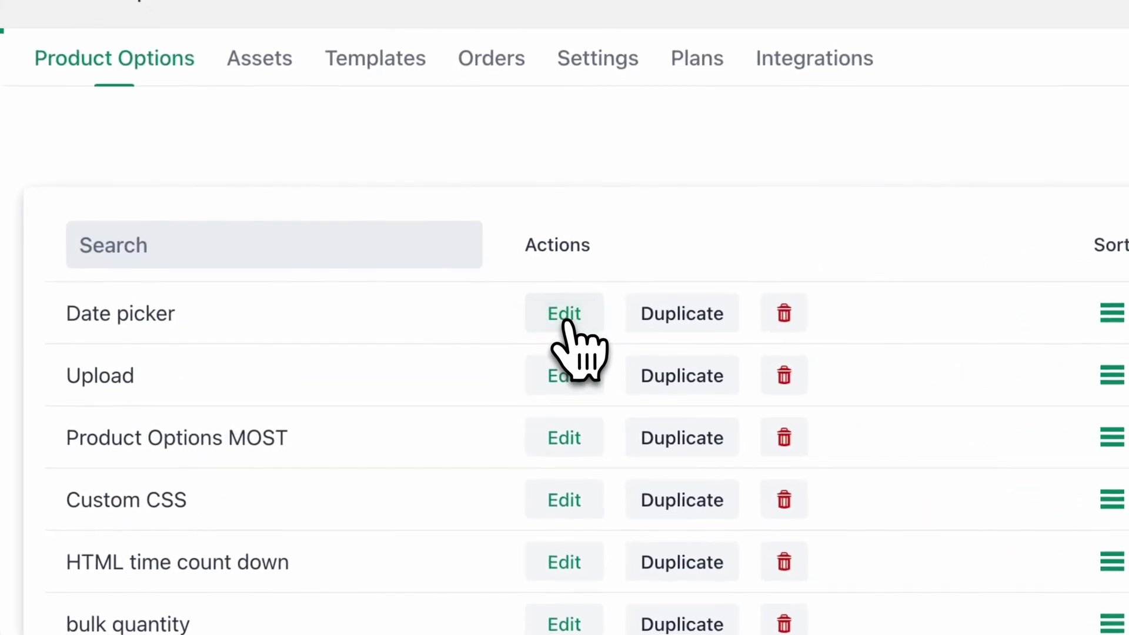
# - Edit the Date picker option set and scroll to its Pick Your Date product option
pyautogui.click(537, 368)
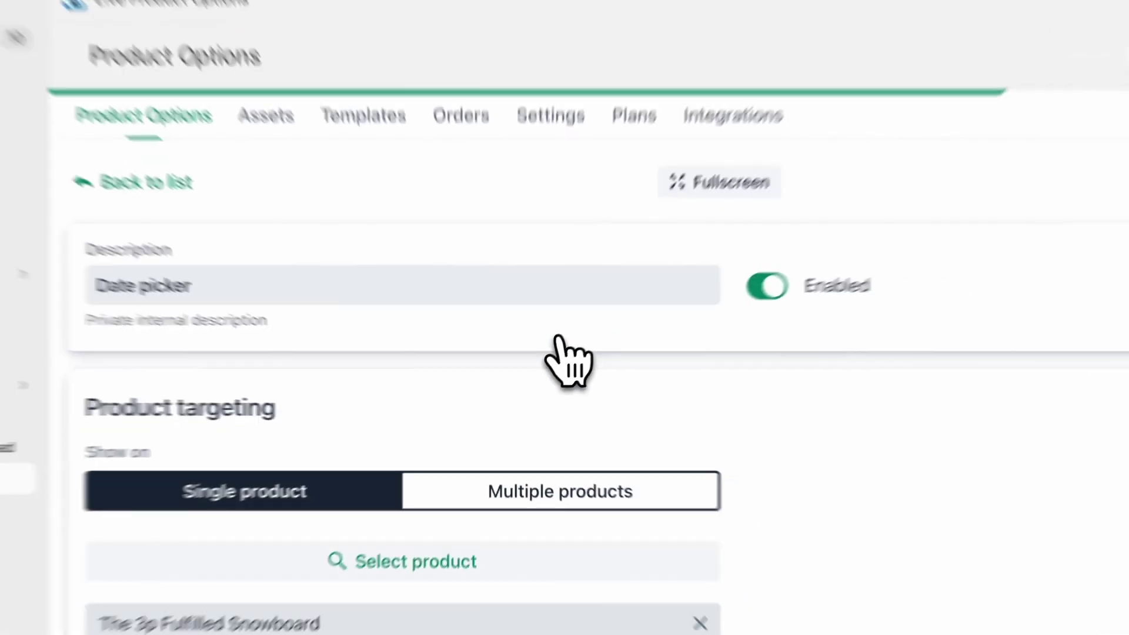
pyautogui.scroll(-5, 544, 379)
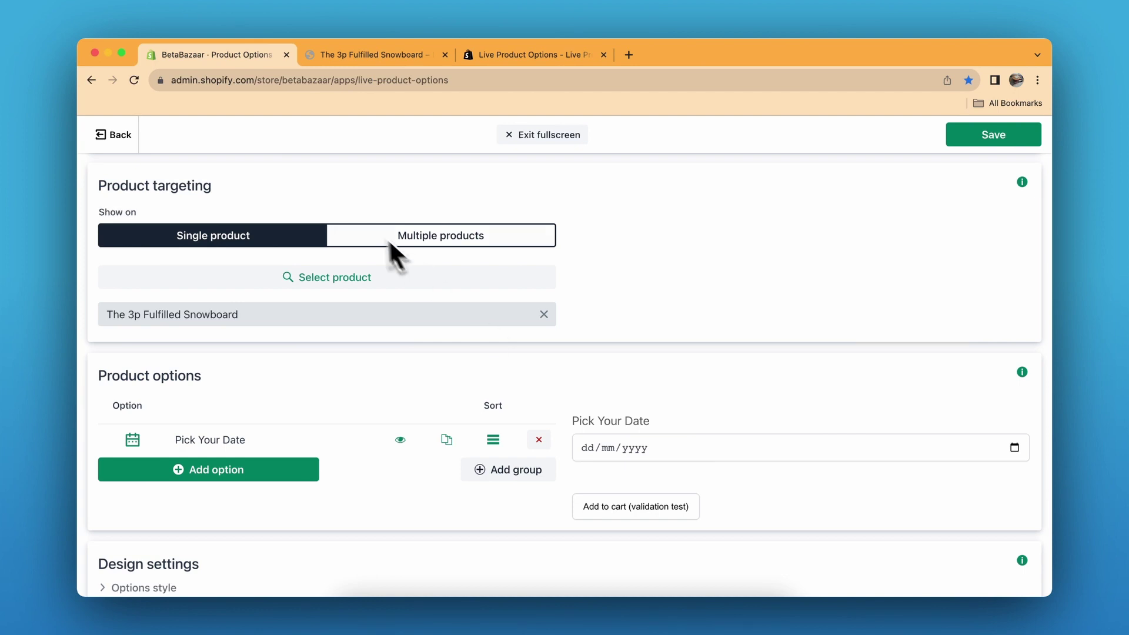
pyautogui.scroll(-2, 292, 278)
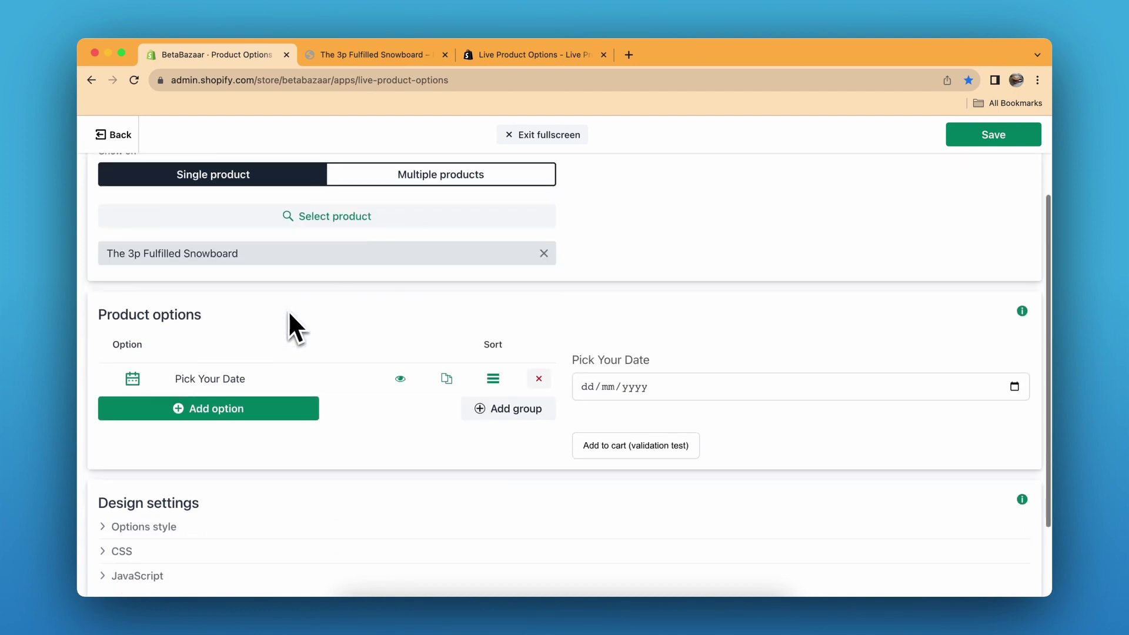
pyautogui.doubleClick(121, 318)
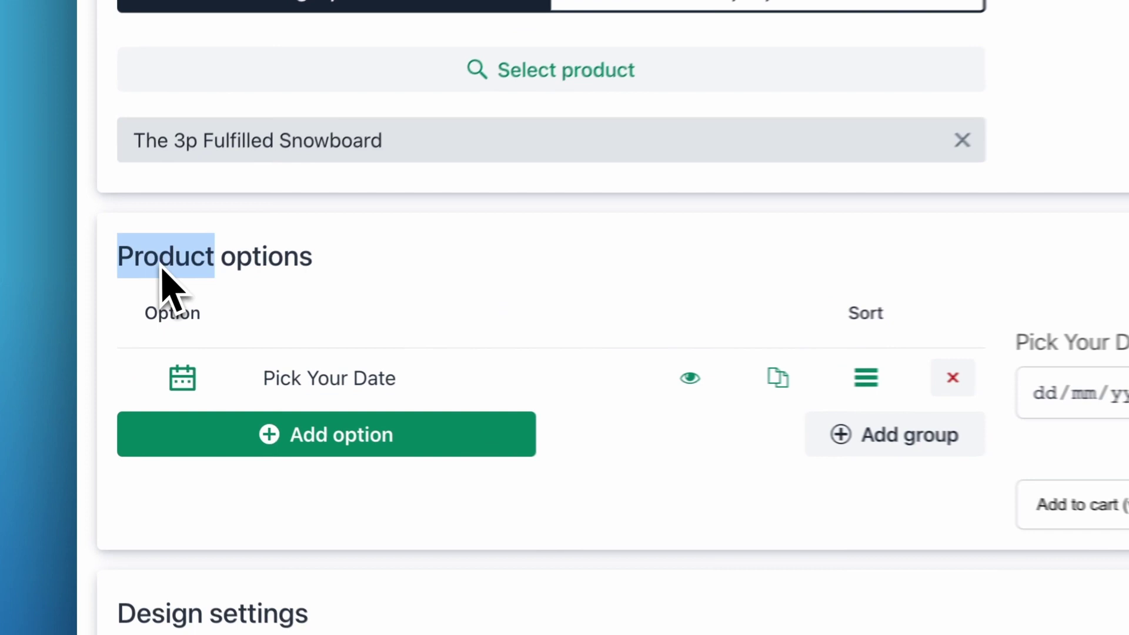
pyautogui.click(194, 305)
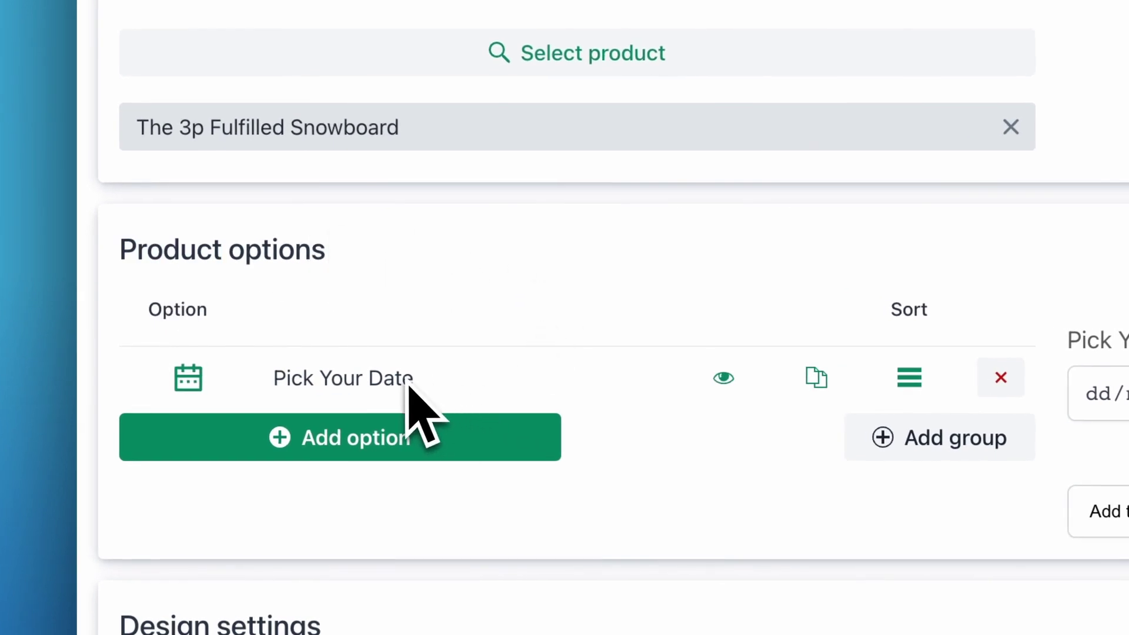
# - Expand Pick Your Date and browse its Type list, with Date as the selected type
pyautogui.click(347, 381)
pyautogui.scroll(-3, 346, 379)
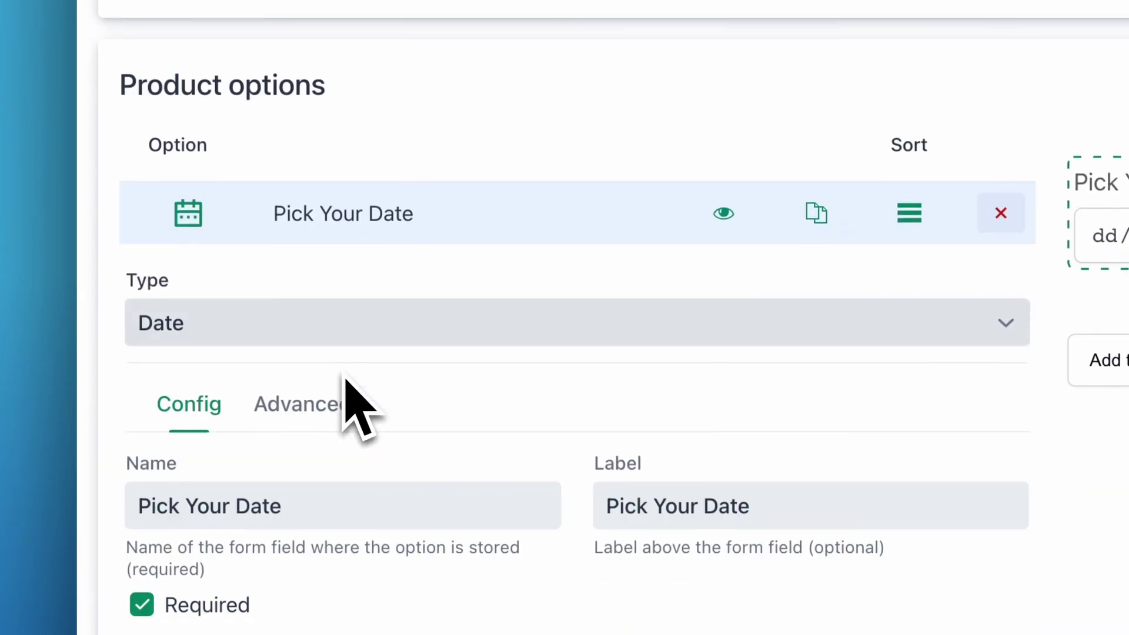
pyautogui.click(194, 323)
pyautogui.scroll(-3, 352, 294)
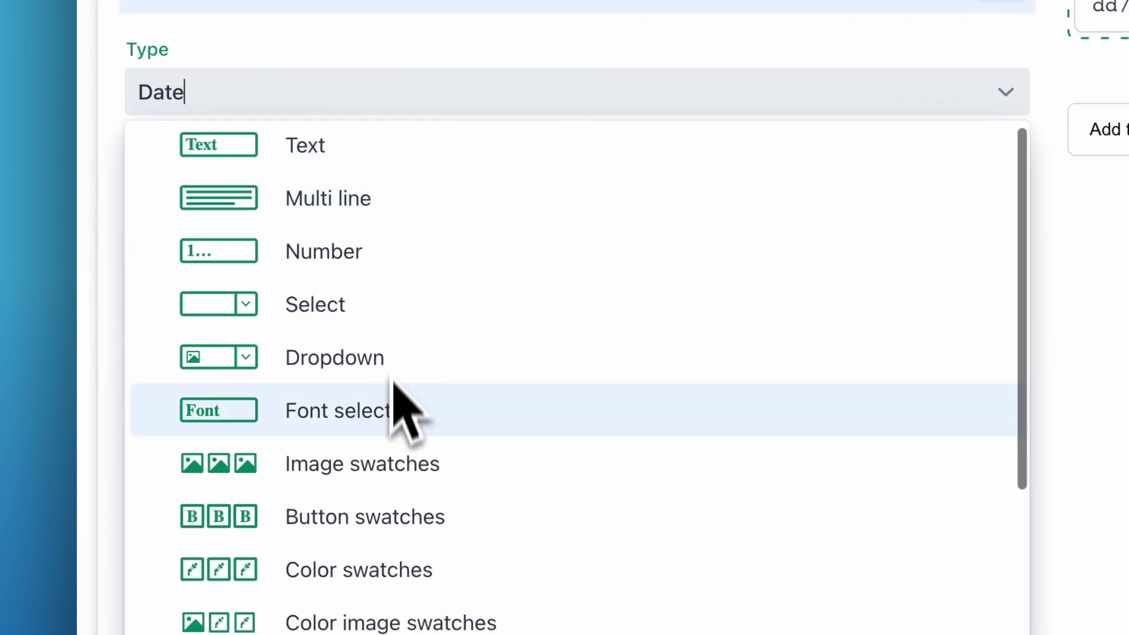
pyautogui.scroll(-5, 400, 482)
pyautogui.scroll(5, 391, 485)
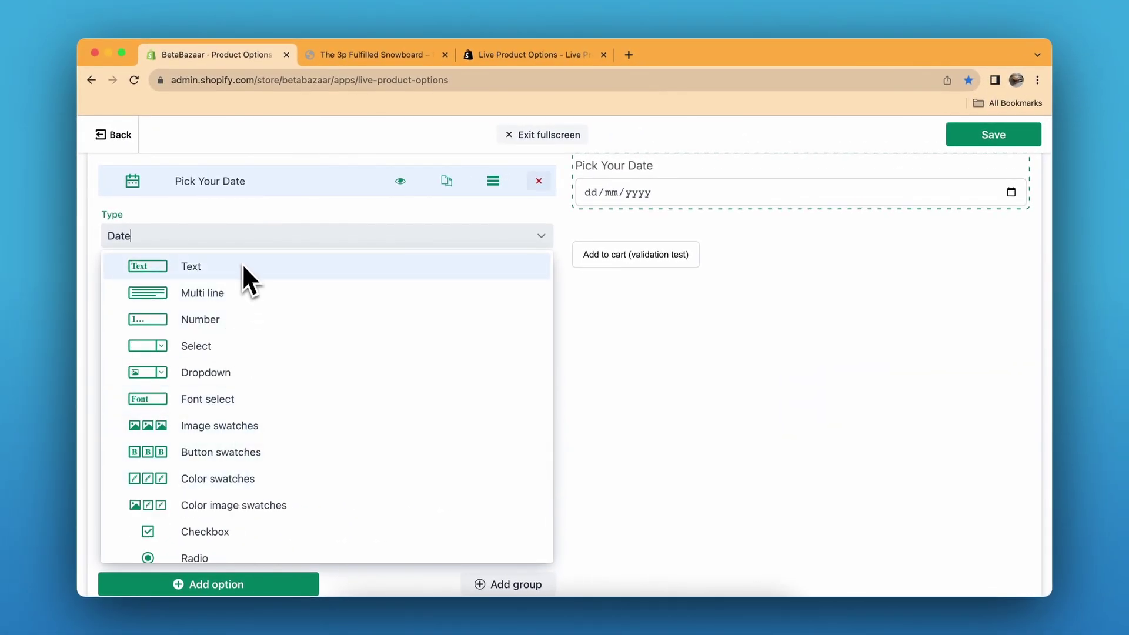
pyautogui.scroll(-3, 275, 369)
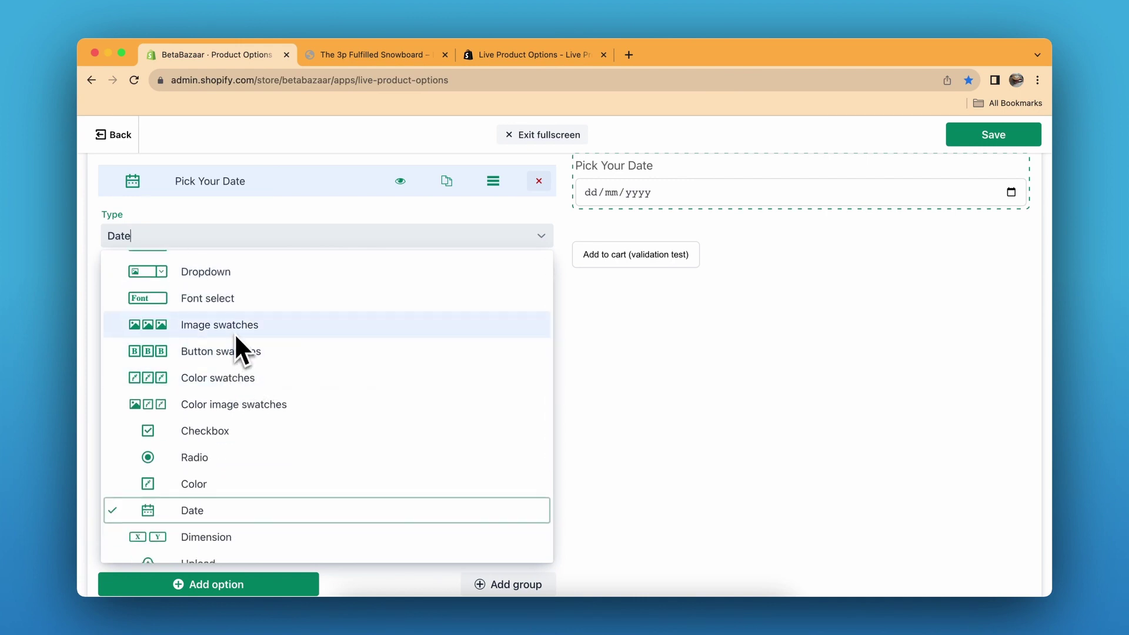
pyautogui.scroll(-3, 315, 385)
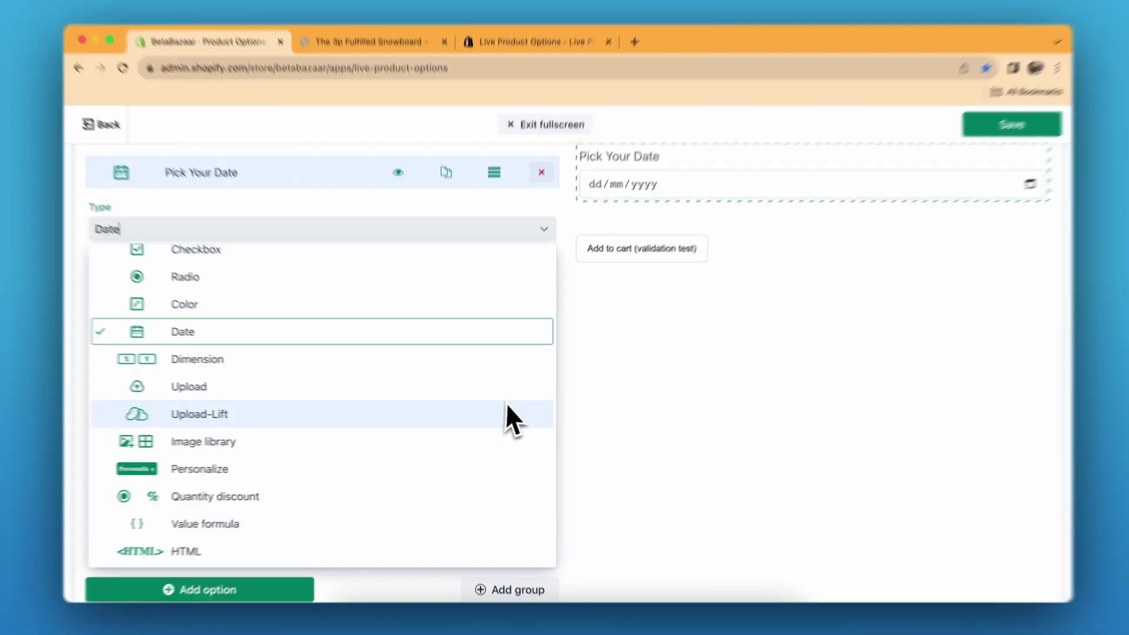
# - Keep the Date type and review the field label and stored date formats unchanged
pyautogui.click(611, 362)
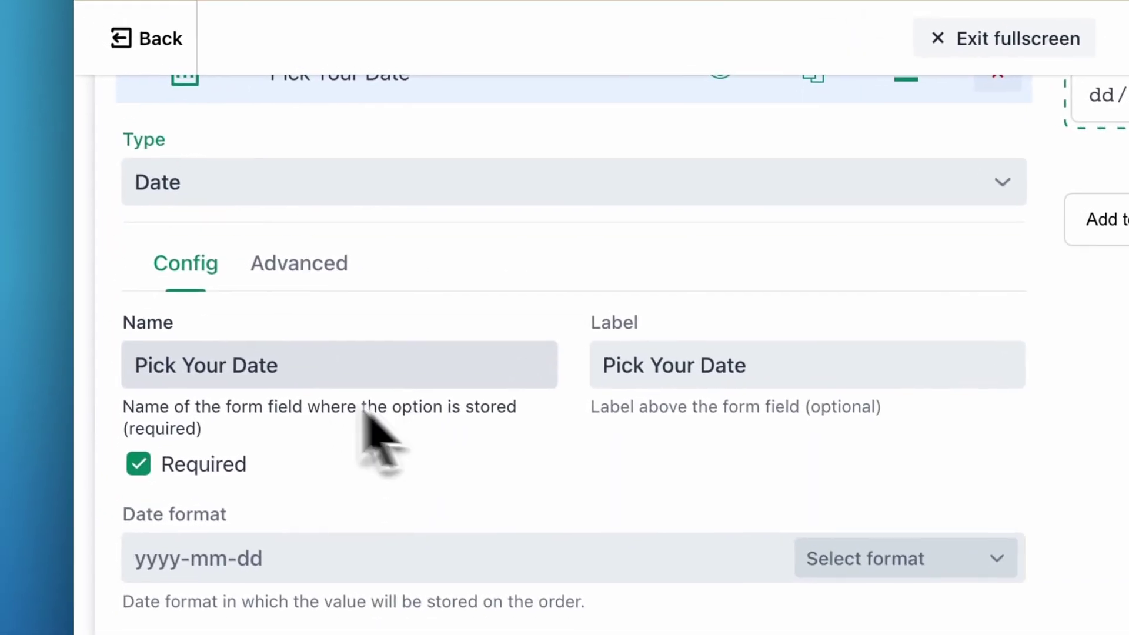
pyautogui.click(294, 369)
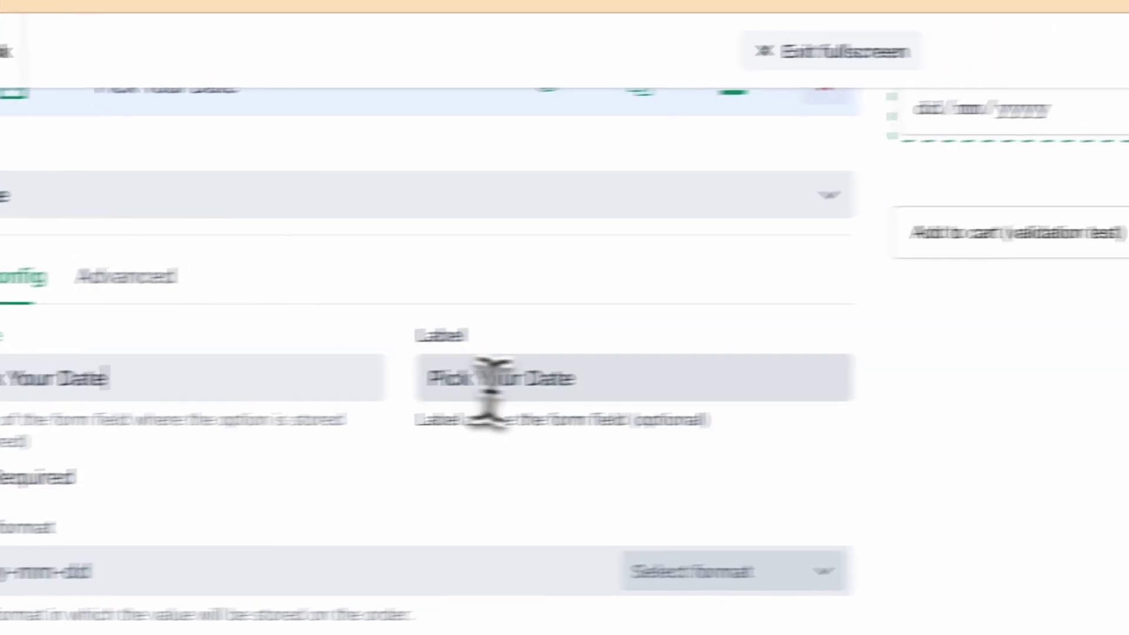
pyautogui.click(801, 364)
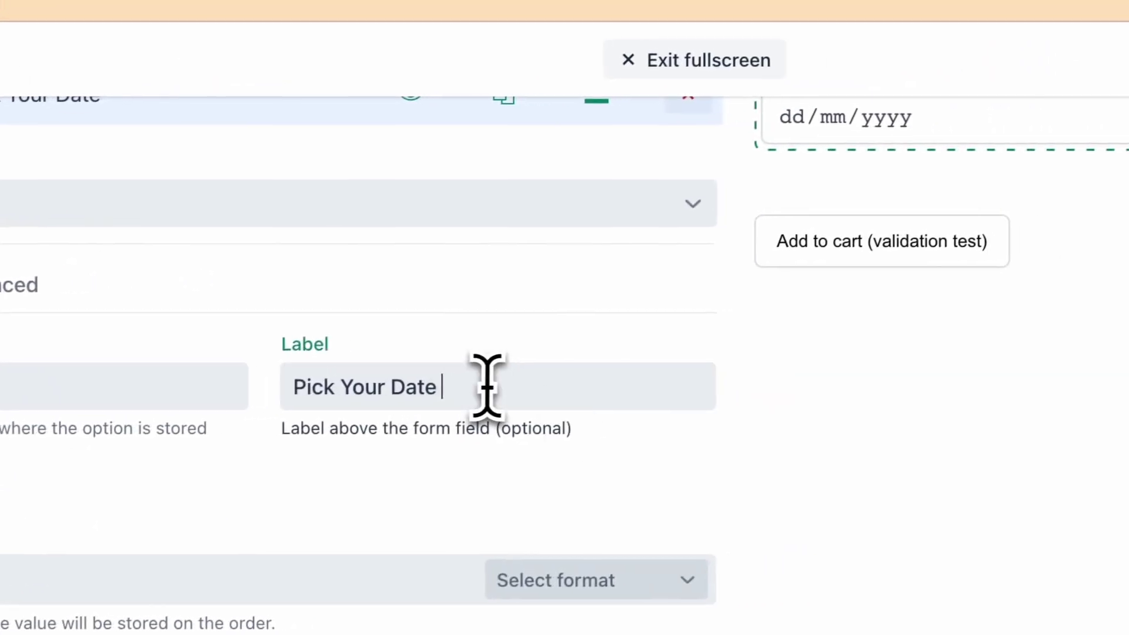
pyautogui.scroll(3, 1071, 384)
pyautogui.moveTo(764, 244); pyautogui.dragTo(888, 232)
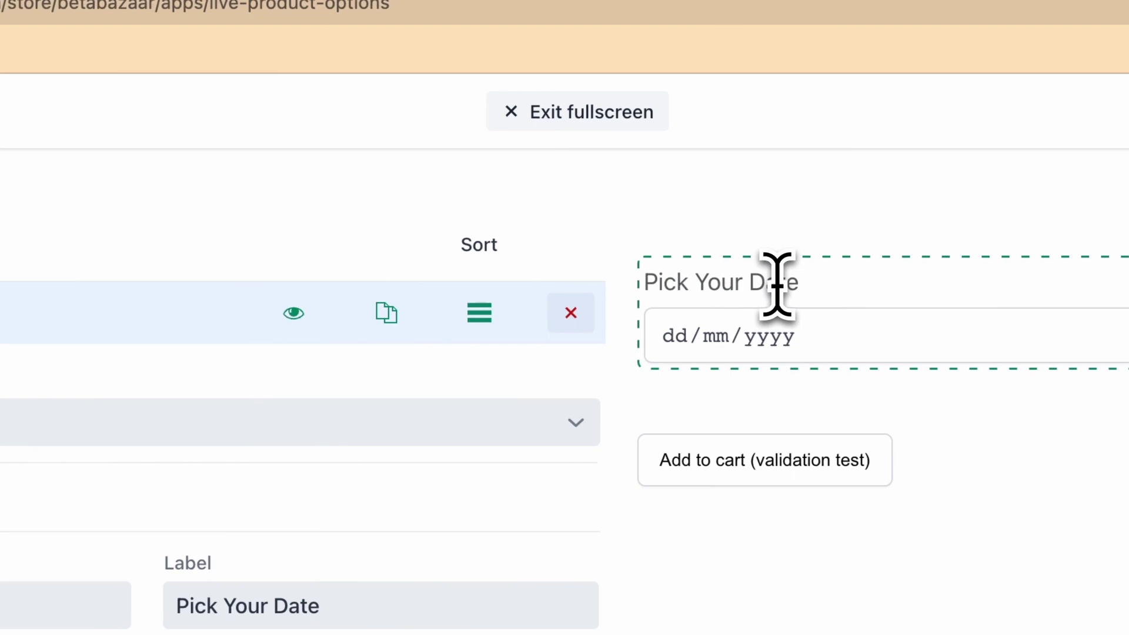
pyautogui.scroll(-3, 841, 276)
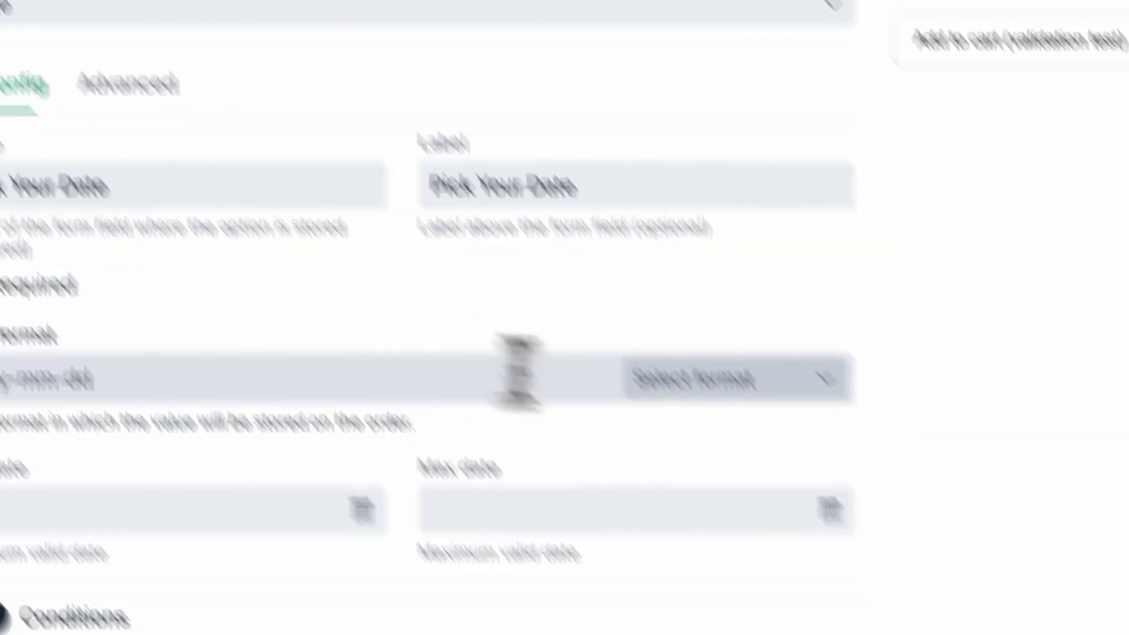
pyautogui.click(697, 379)
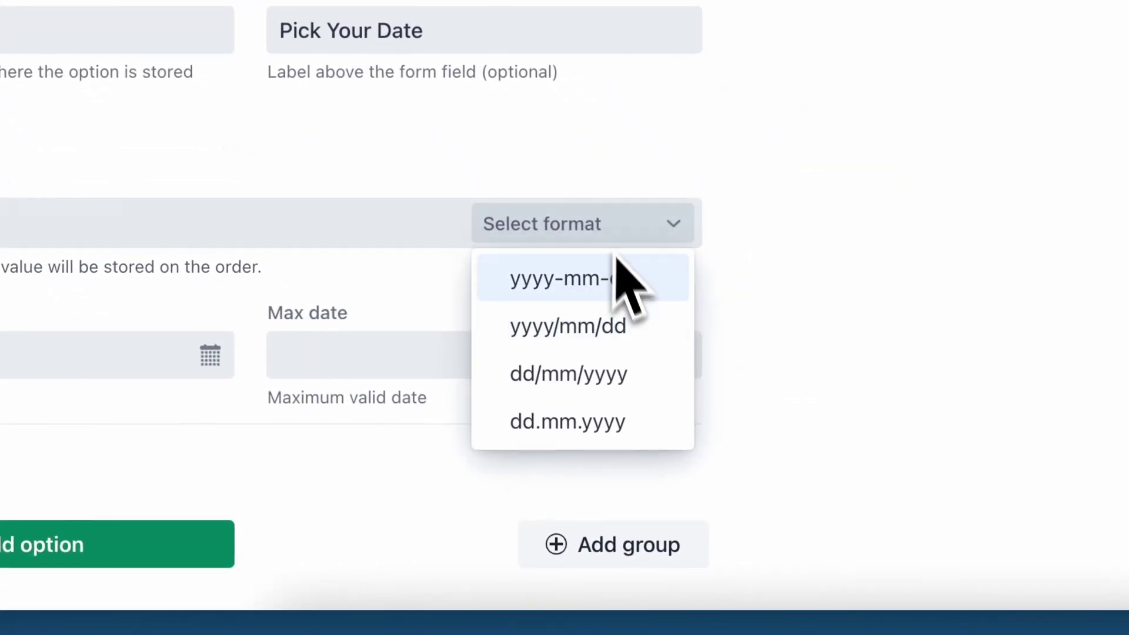
pyautogui.press('Escape')
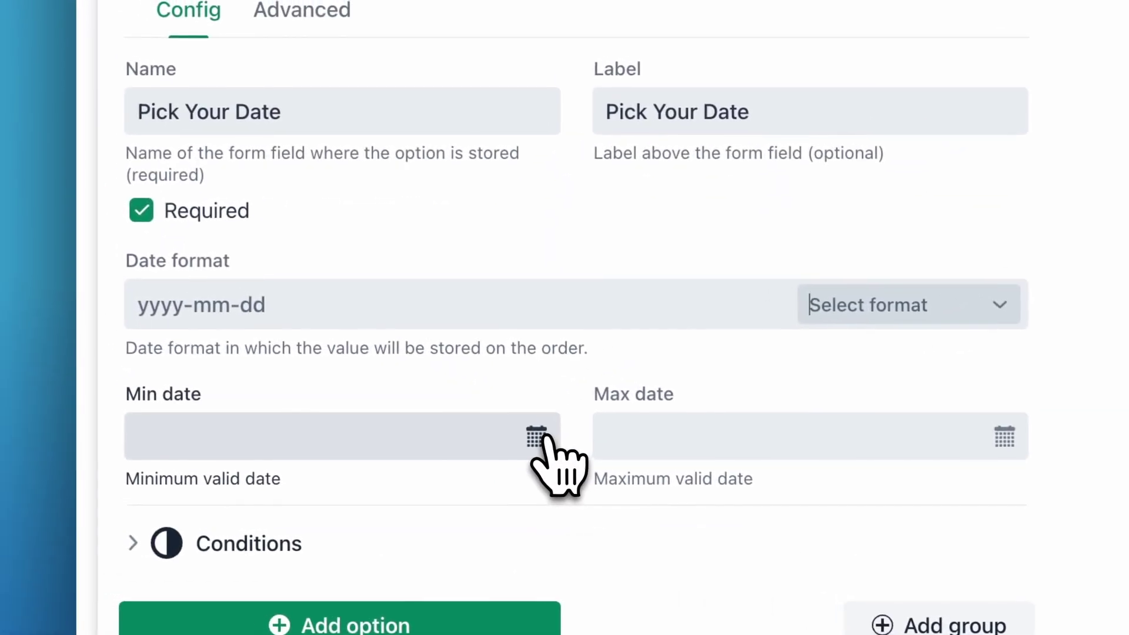
# - Set an initial valid date range of October 24 to October 31
pyautogui.click(544, 438)
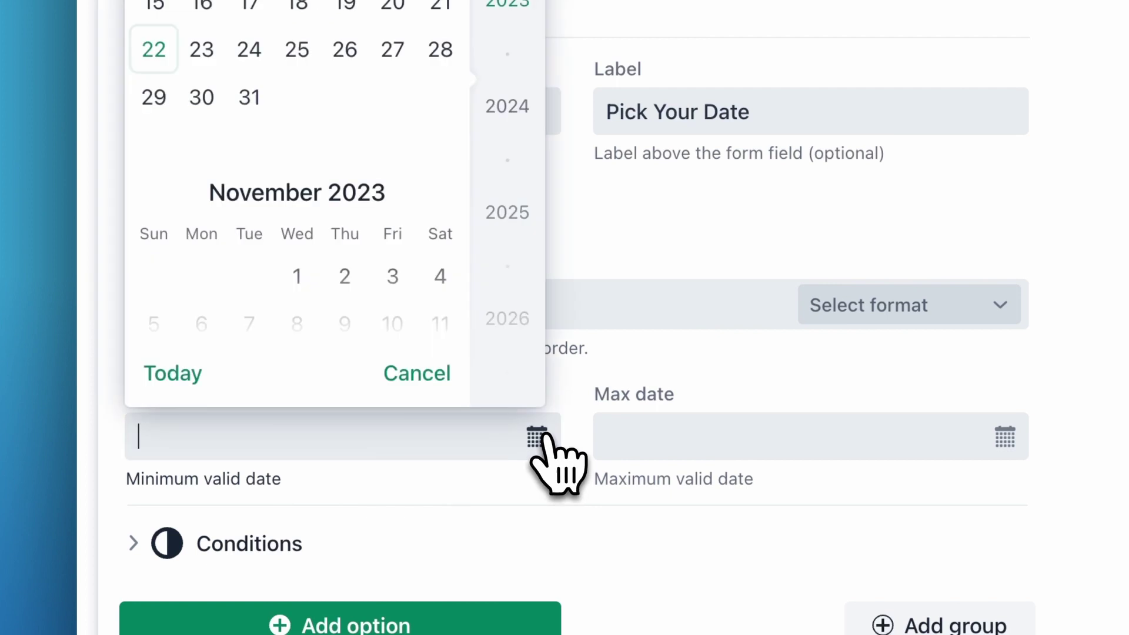
pyautogui.scroll(-1, 389, 235)
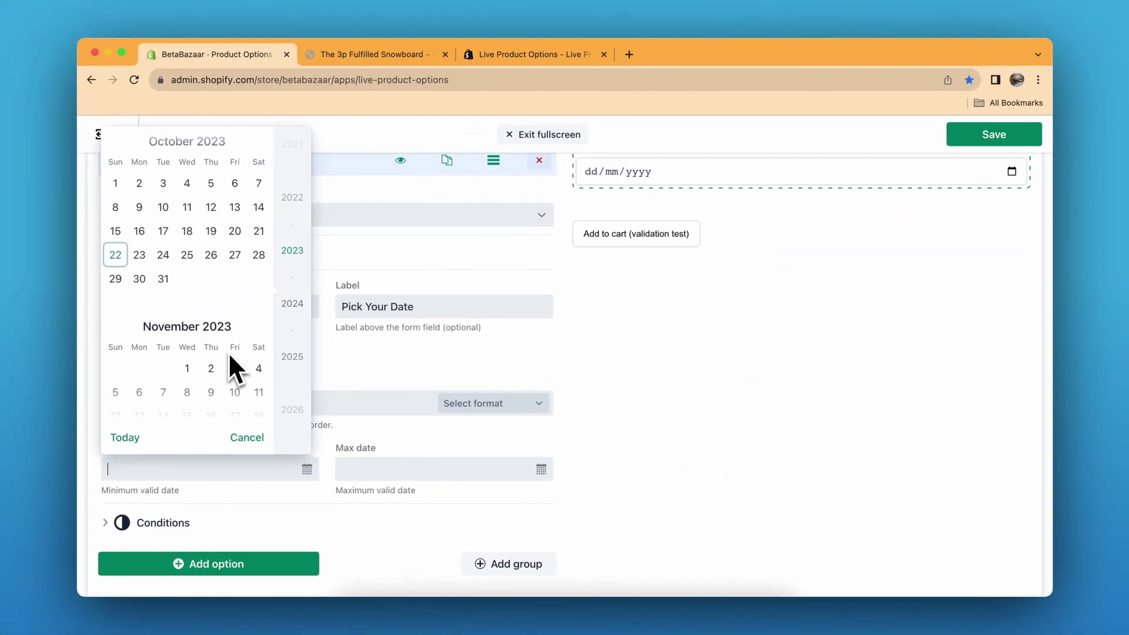
pyautogui.click(163, 255)
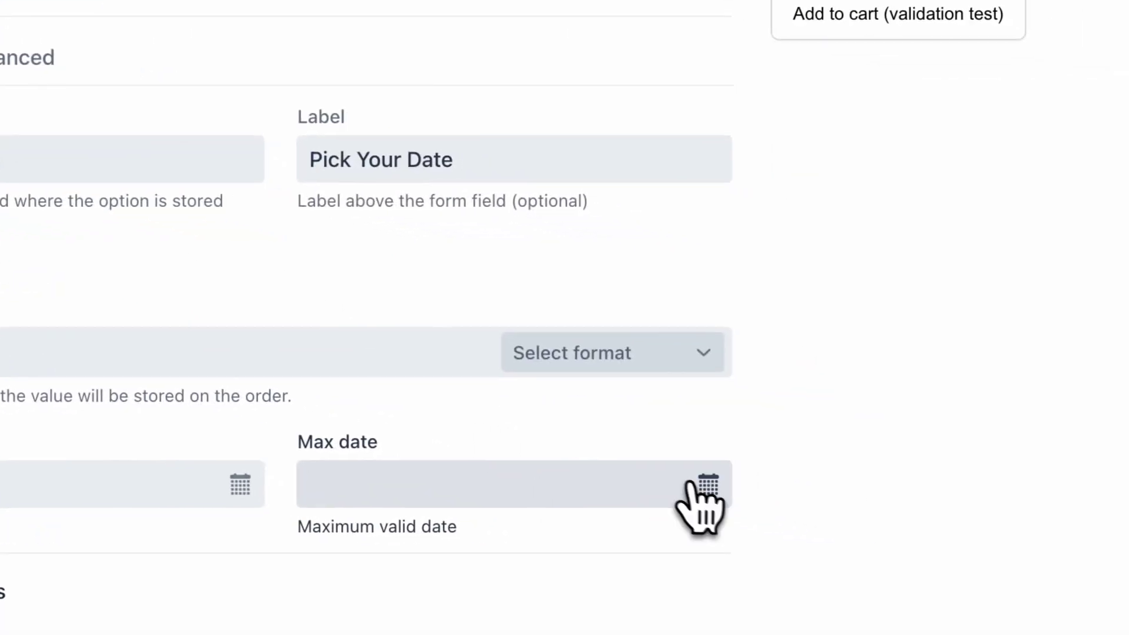
pyautogui.click(1001, 562)
pyautogui.click(419, 144)
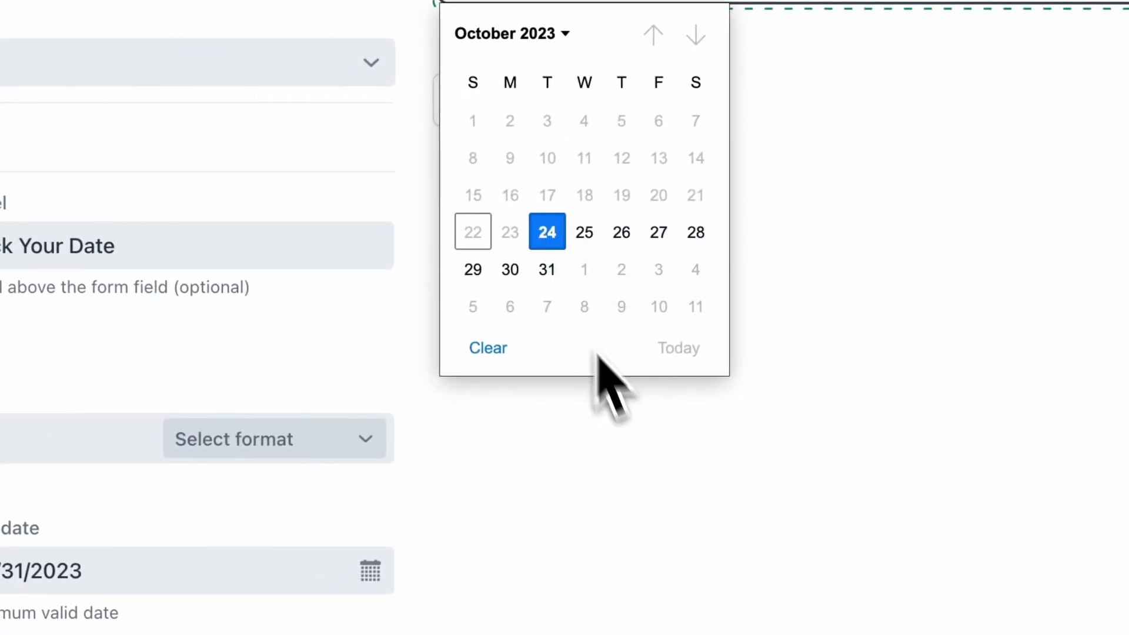
pyautogui.click(609, 400)
# - Change the valid date range to 10/22/2023 through 11/30/2023
pyautogui.click(519, 448)
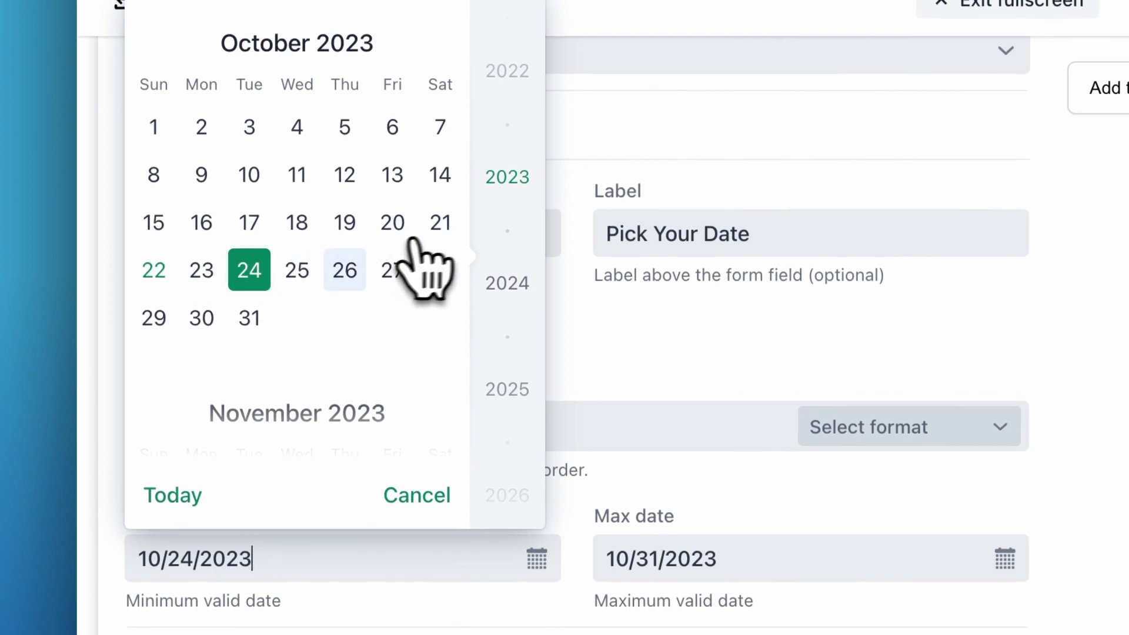
pyautogui.click(153, 269)
pyautogui.click(1005, 558)
pyautogui.scroll(-5, 469, 297)
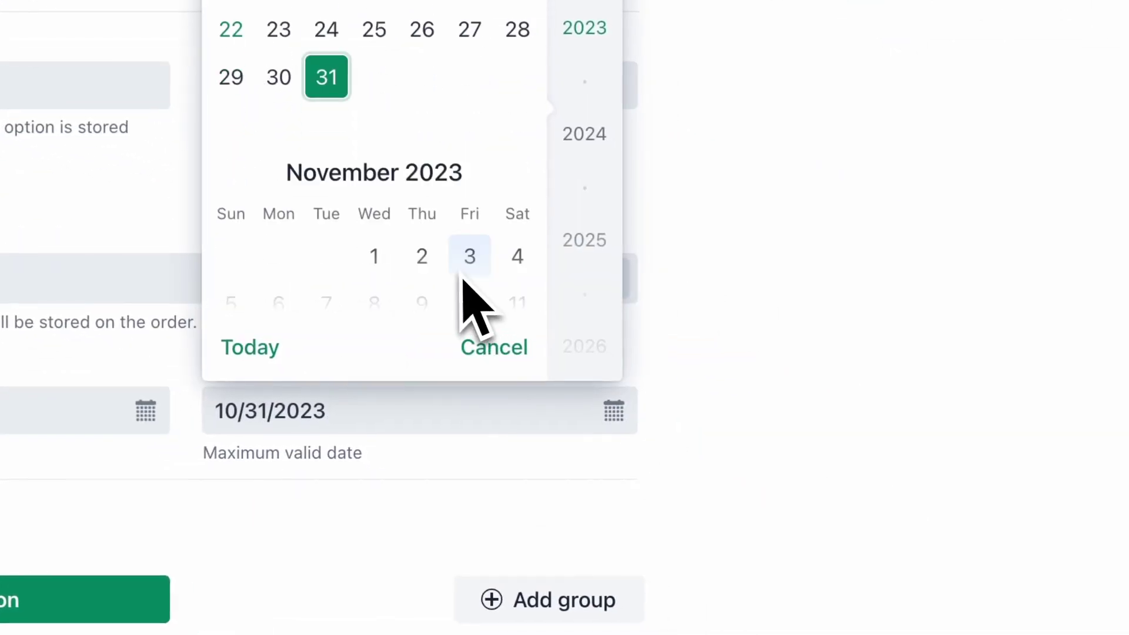
pyautogui.click(423, 224)
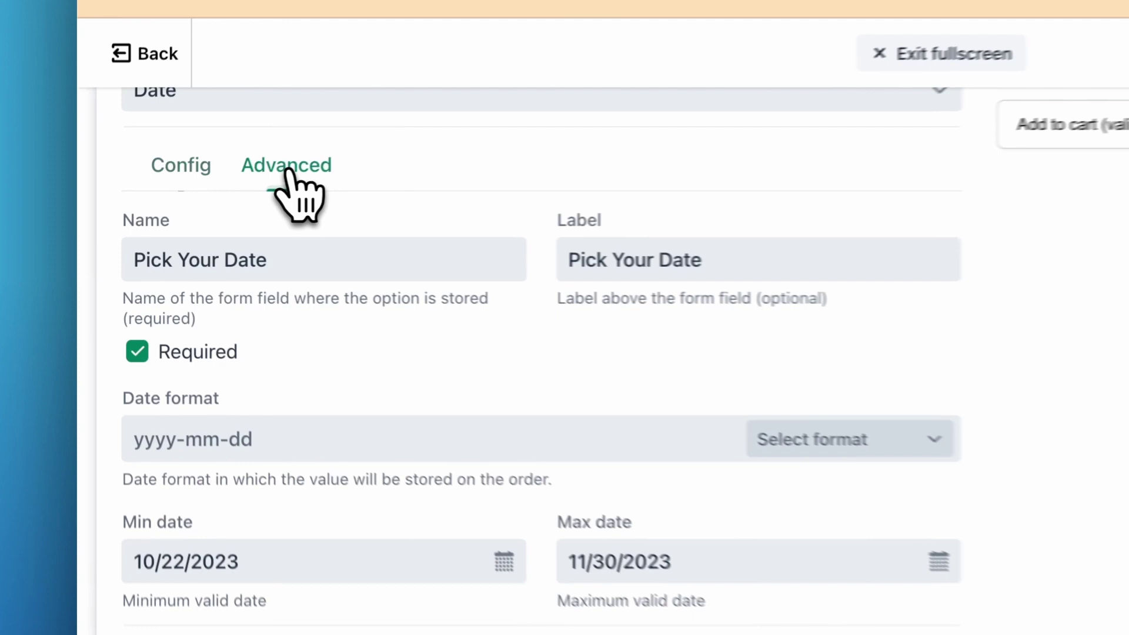
# - On the Advanced tab, preview 'help text' as the Help text, then erase it
pyautogui.click(189, 196)
pyautogui.scroll(-2, 330, 294)
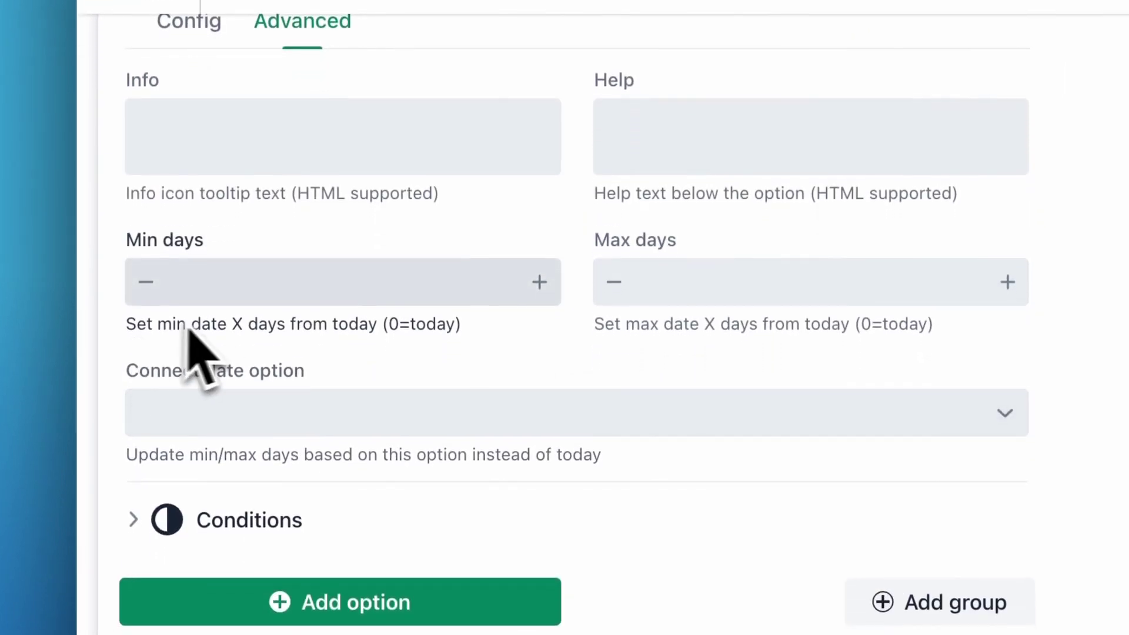
pyautogui.scroll(3, 244, 336)
pyautogui.click(222, 229)
pyautogui.scroll(2, 223, 229)
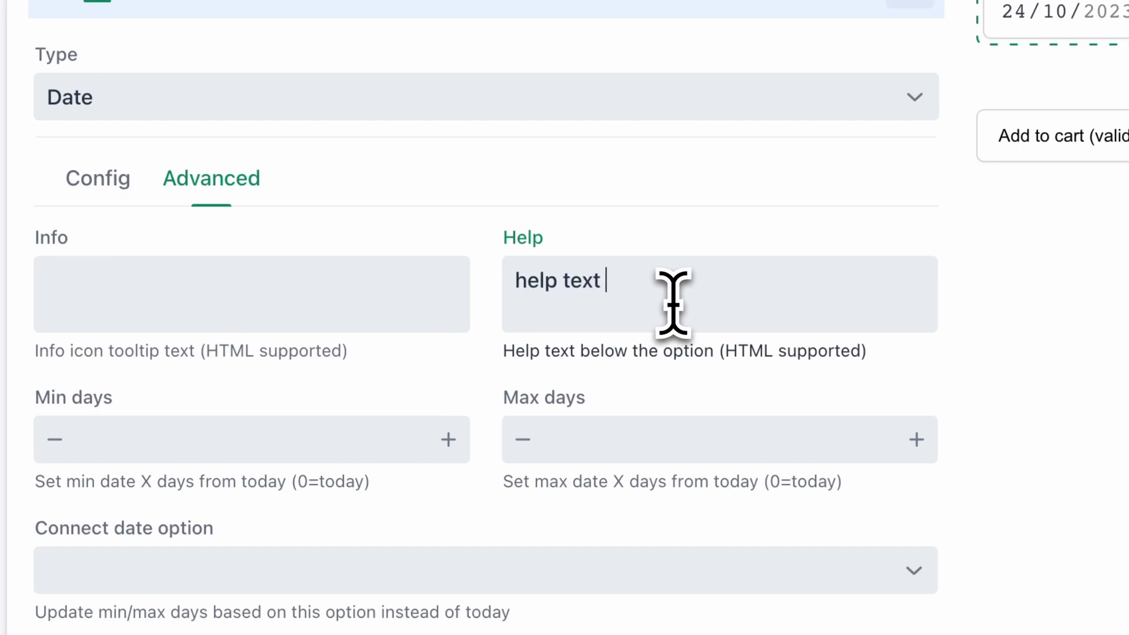
pyautogui.write('help text')
pyautogui.click(1035, 305)
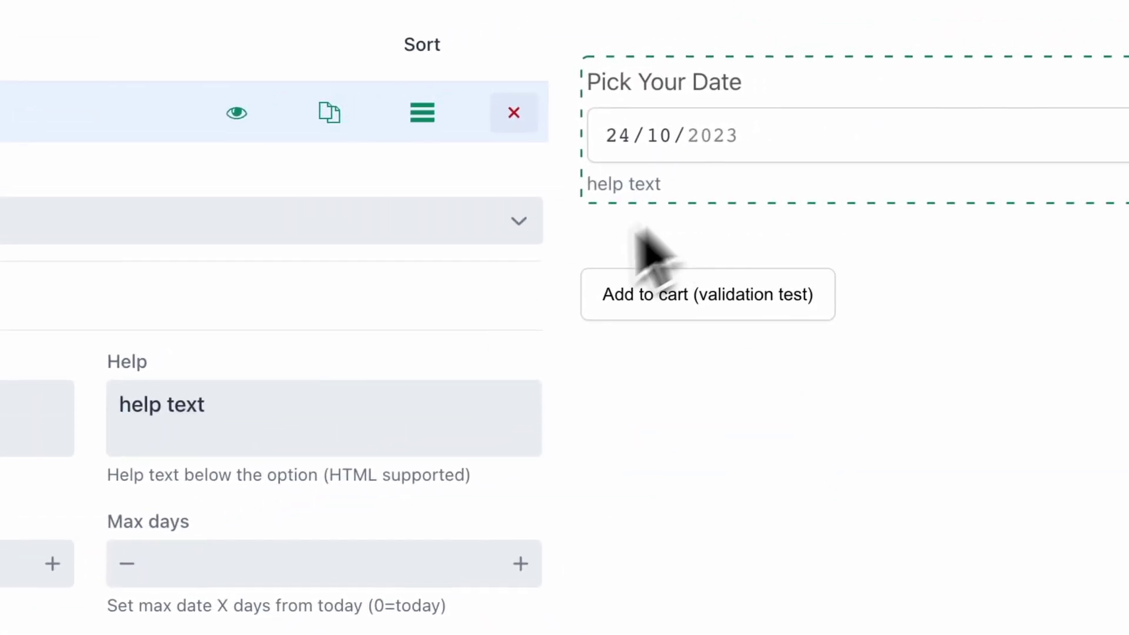
pyautogui.click(343, 438)
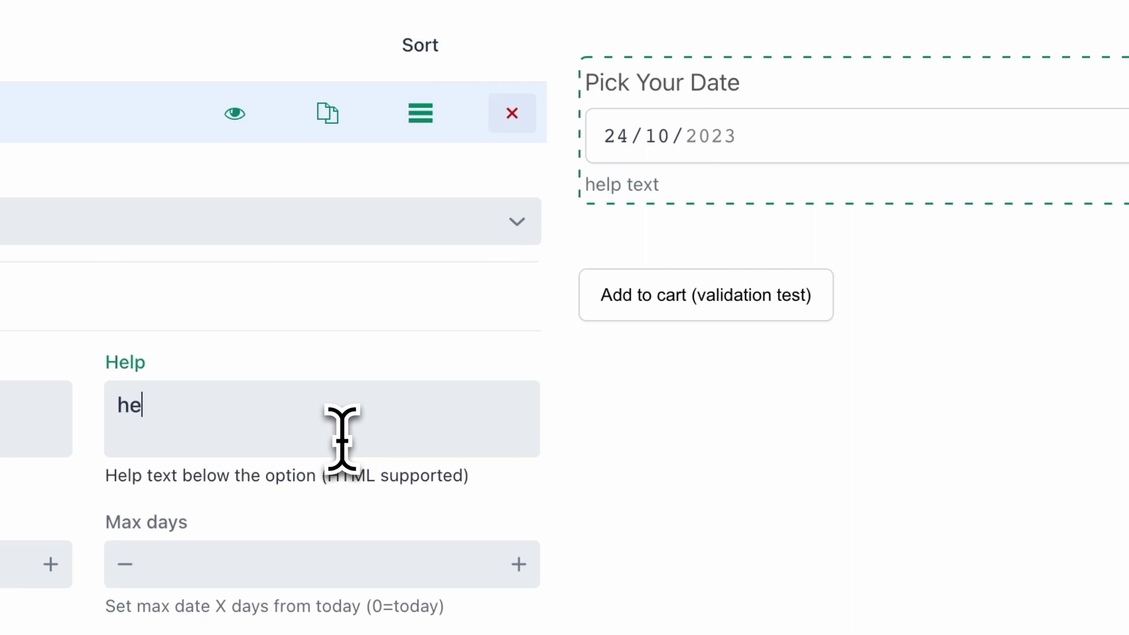
pyautogui.press('BackSpace')
pyautogui.press('BackSpace')
pyautogui.scroll(-2, 411, 364)
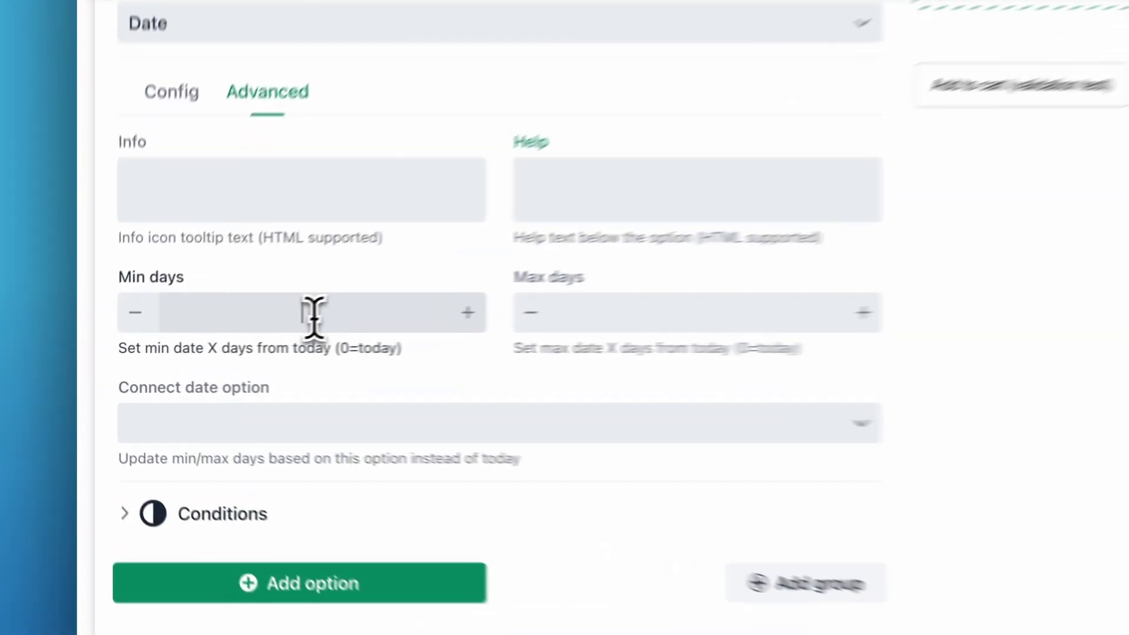
# - Set Min days to 2 and Max days to 10
pyautogui.click(217, 340)
pyautogui.write('2')
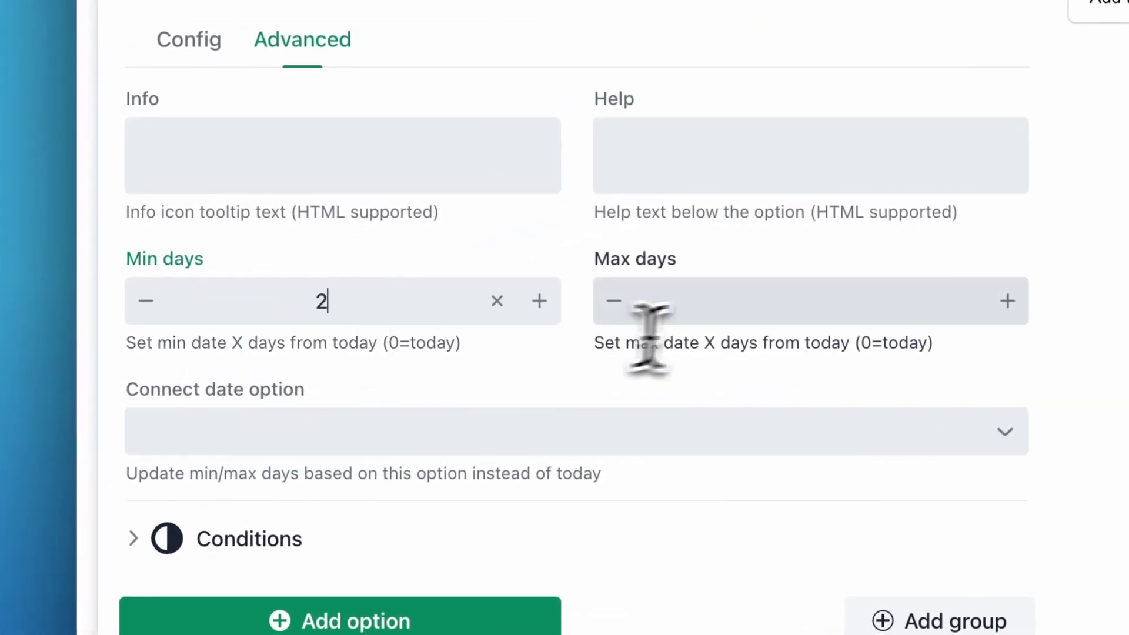
pyautogui.click(737, 294)
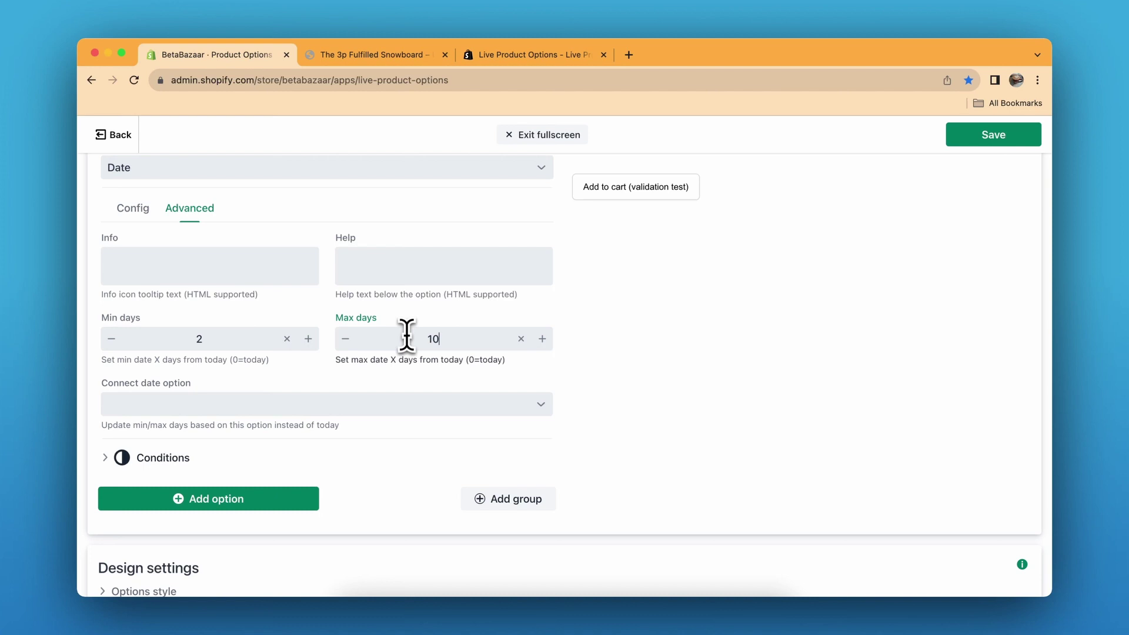
pyautogui.scroll(3, 723, 315)
# - Check the allowed dates in the Pick Your Date preview calendar without changing them
pyautogui.click(1010, 226)
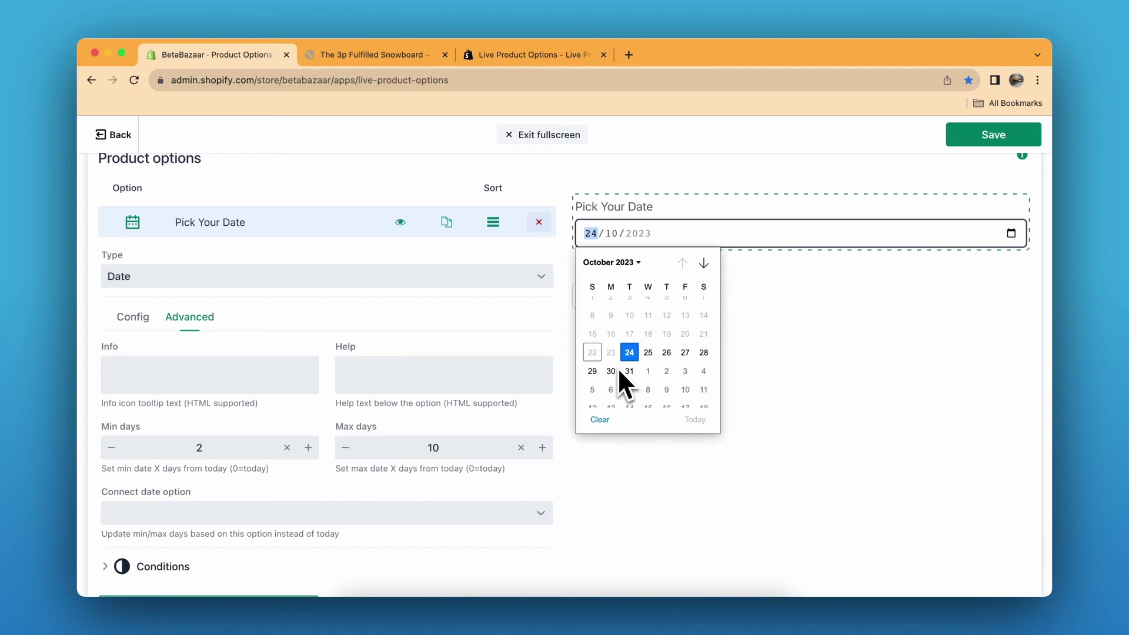
pyautogui.scroll(-1, 383, 468)
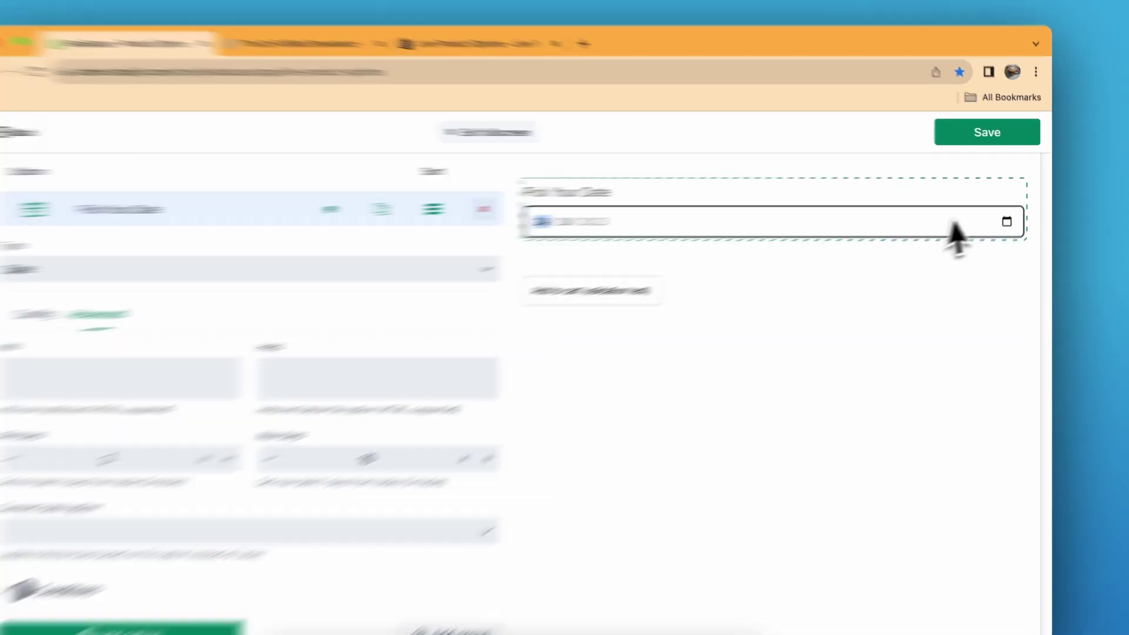
pyautogui.click(1010, 215)
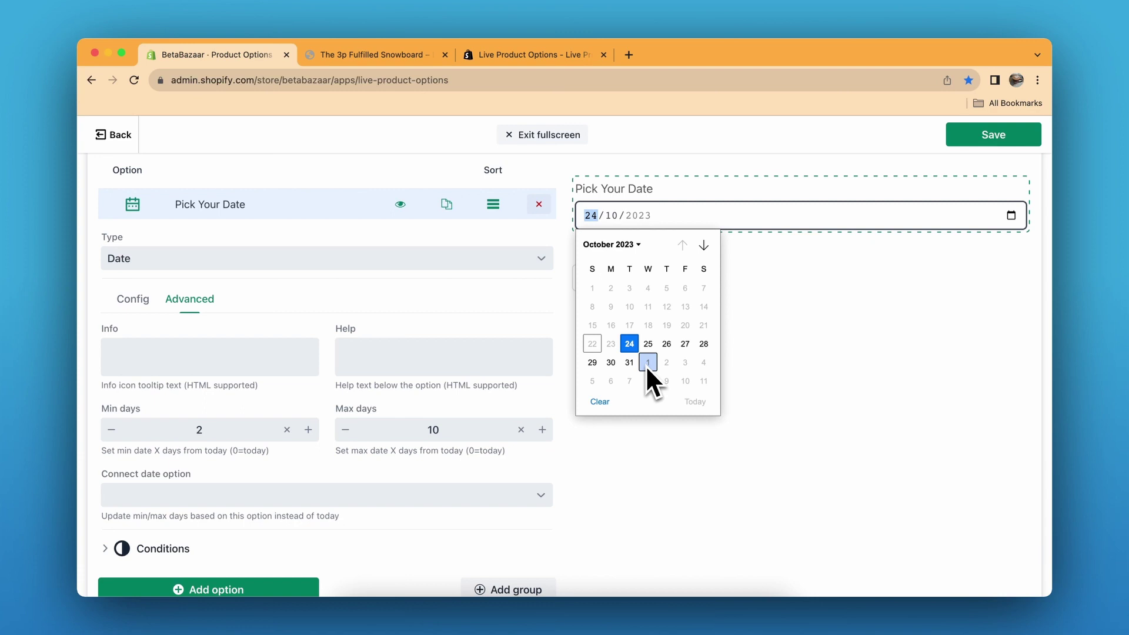
pyautogui.click(737, 415)
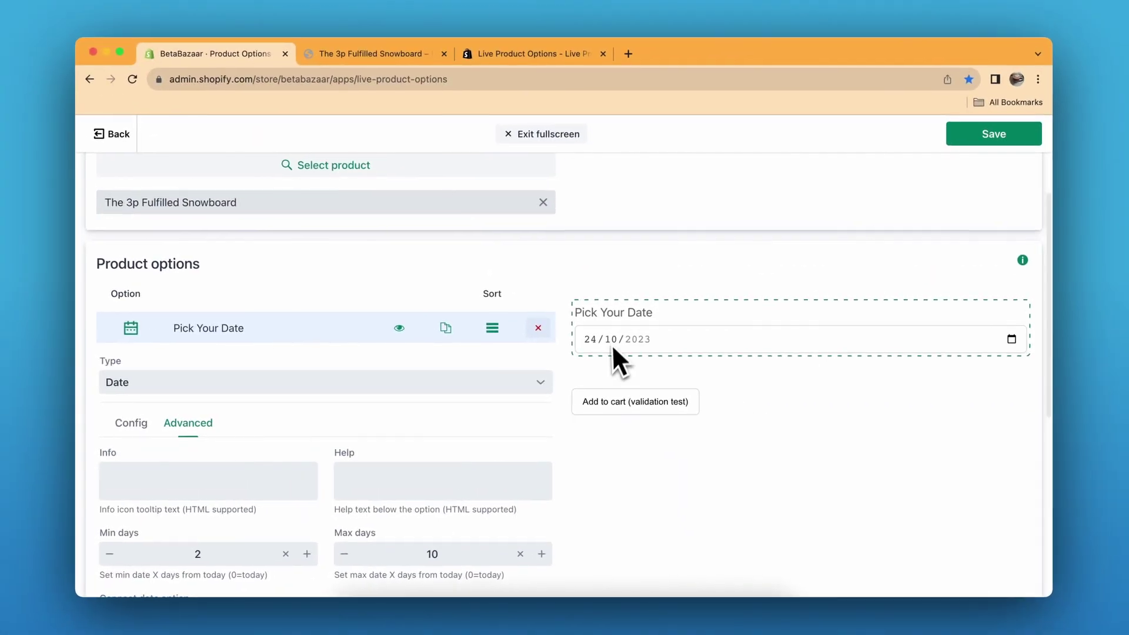
# - Expand the Options style design settings, then return to the snowboard's storefront page
pyautogui.scroll(-8, 691, 393)
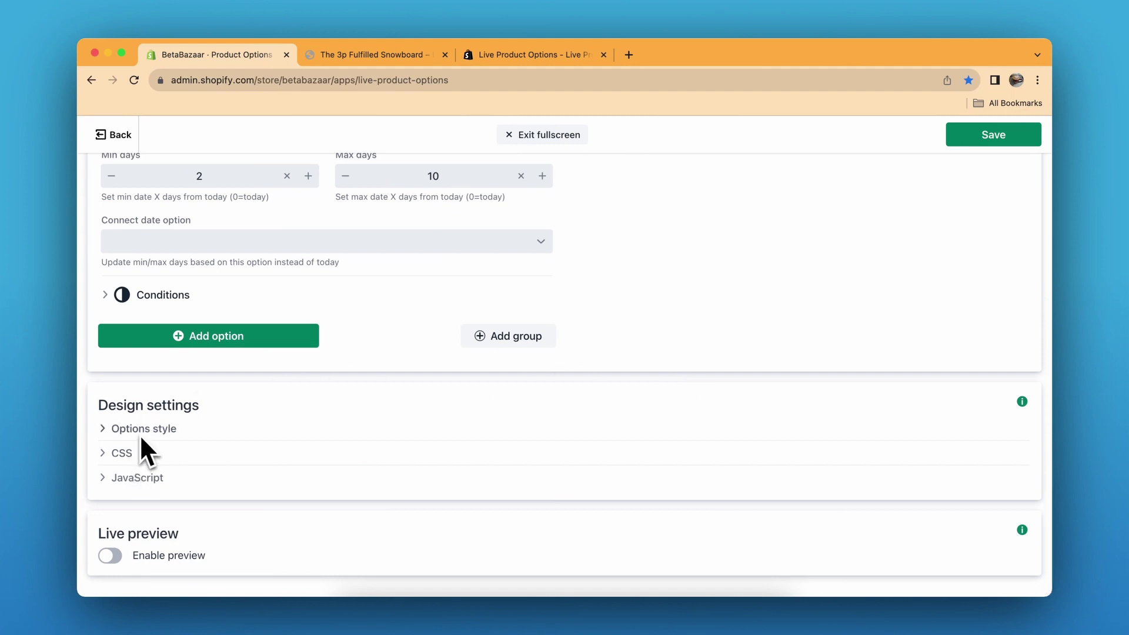
pyautogui.click(164, 428)
pyautogui.scroll(-5, 172, 447)
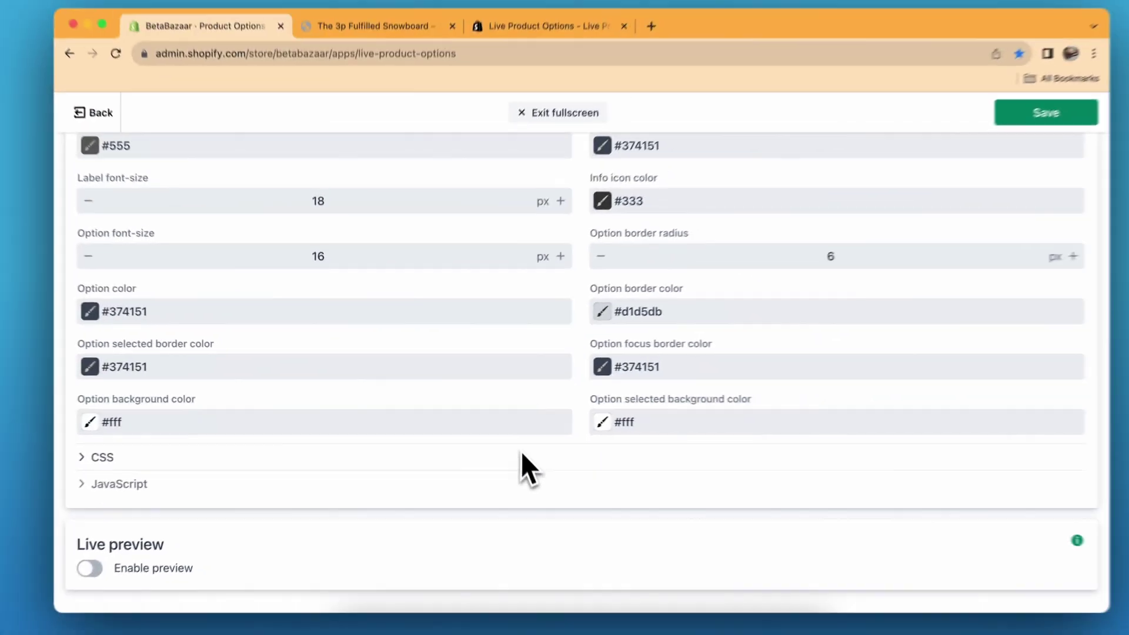
pyautogui.scroll(3, 510, 450)
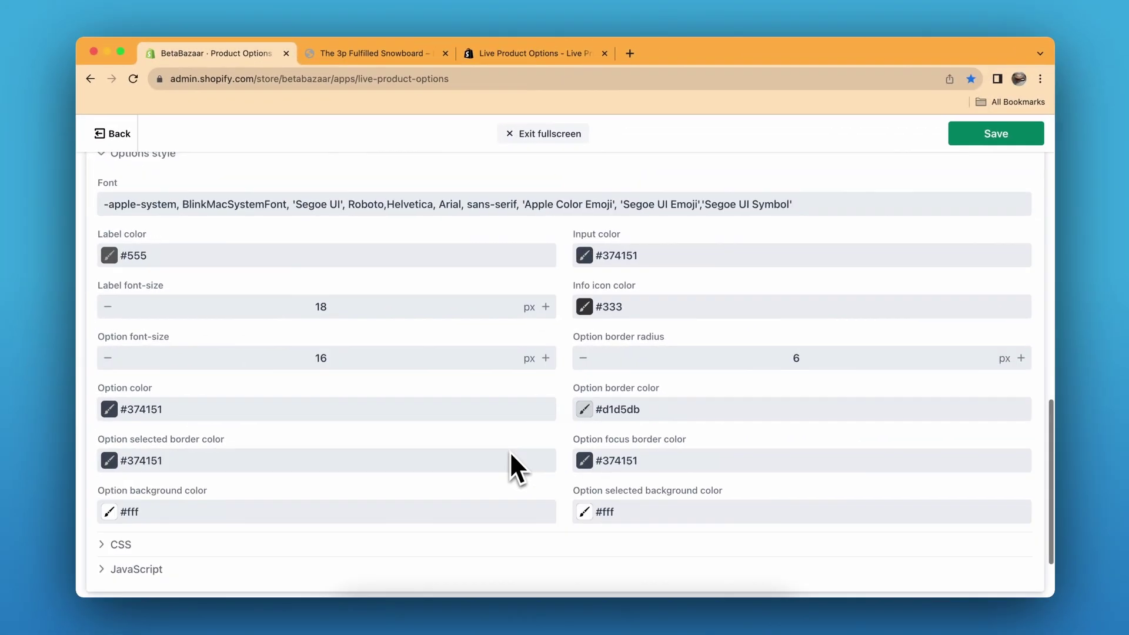
pyautogui.scroll(-2, 417, 381)
pyautogui.scroll(7, 417, 381)
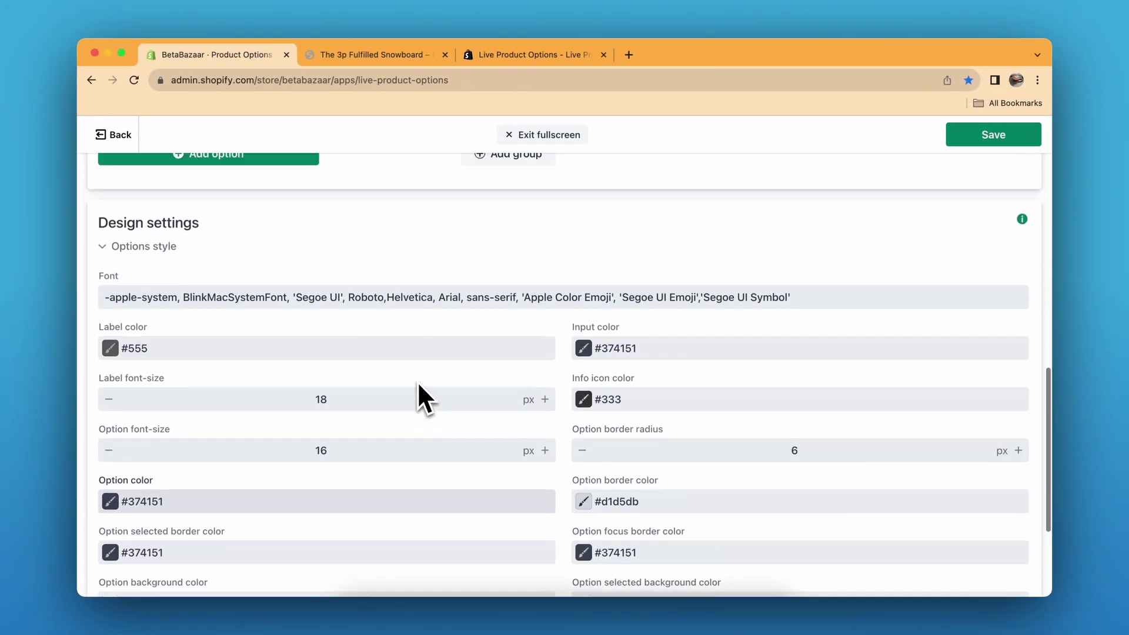
pyautogui.scroll(8, 590, 272)
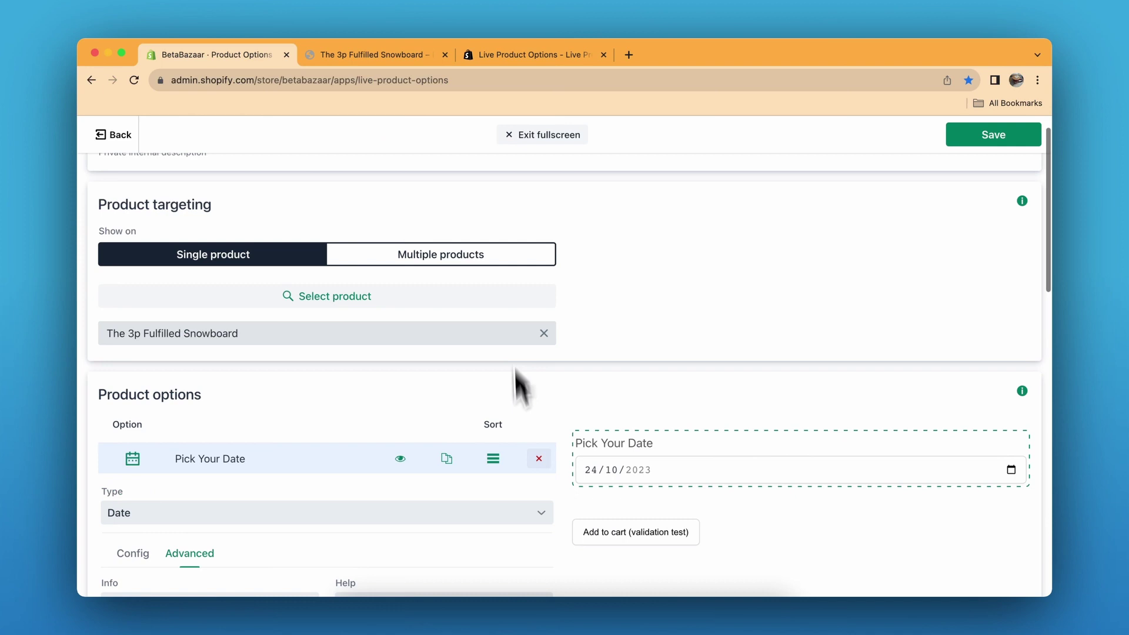
pyautogui.scroll(1, 611, 170)
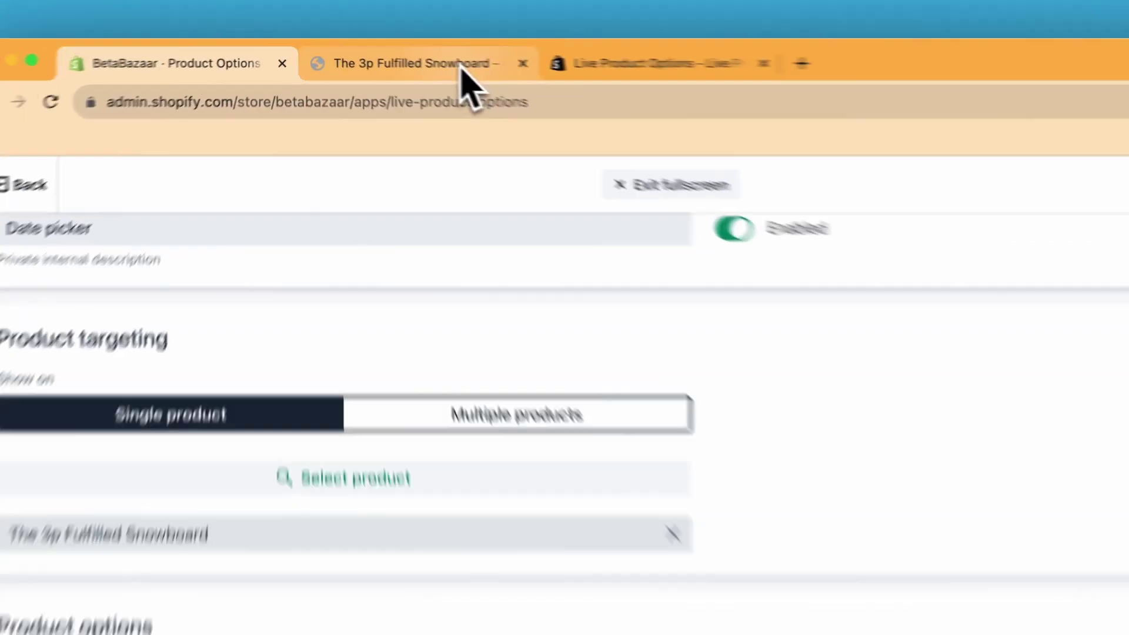
pyautogui.click(461, 68)
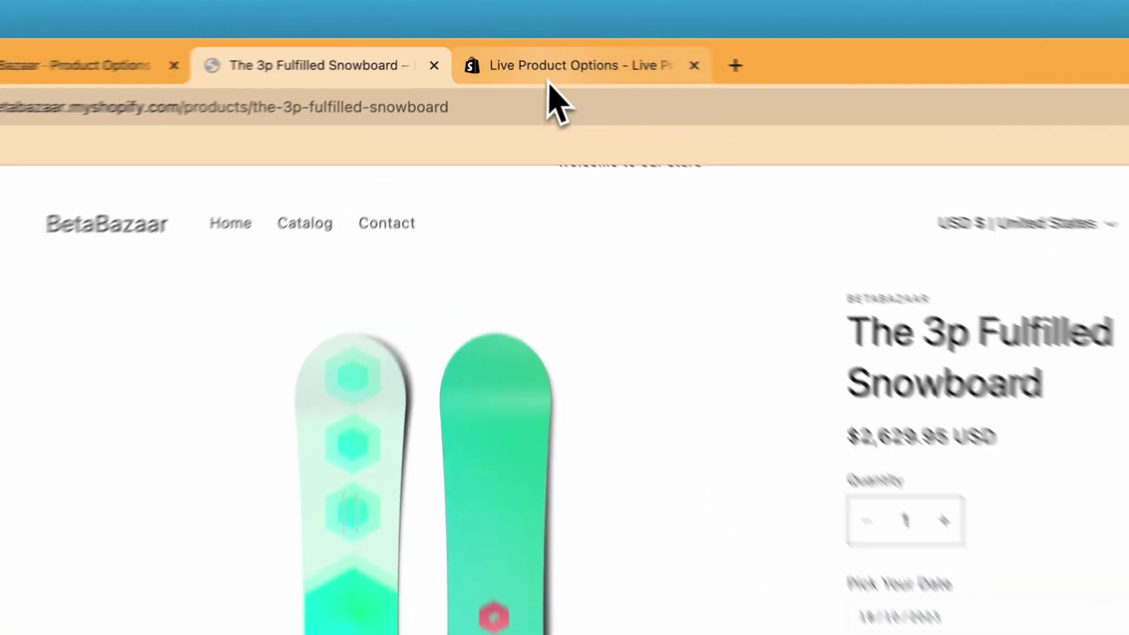
# - Return to the Live Product Options App Store listing
pyautogui.click(527, 56)
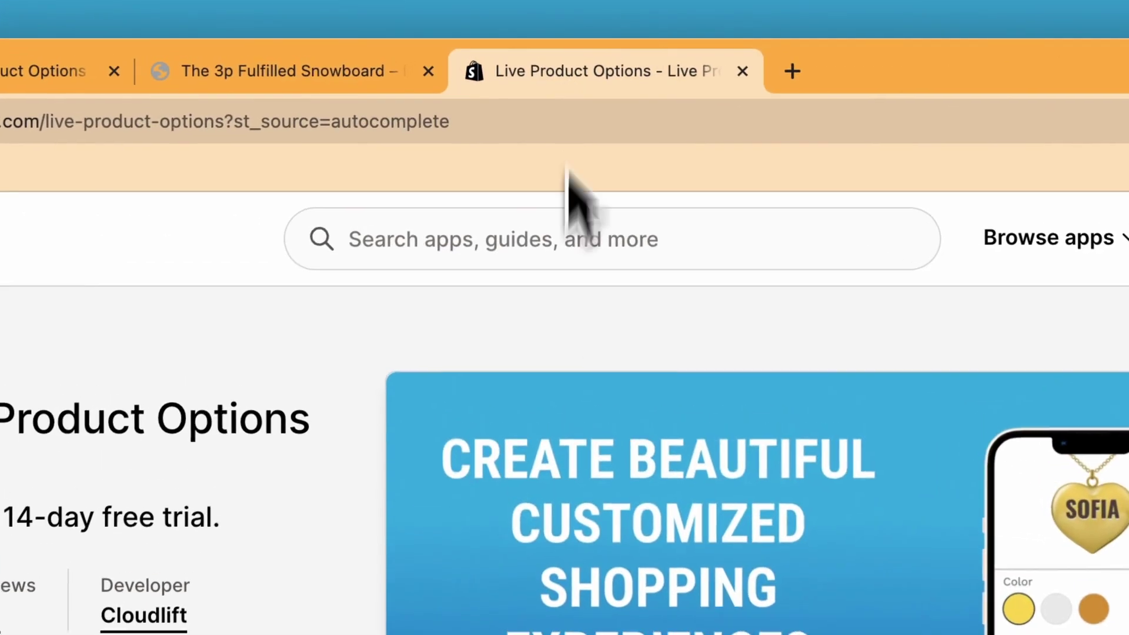